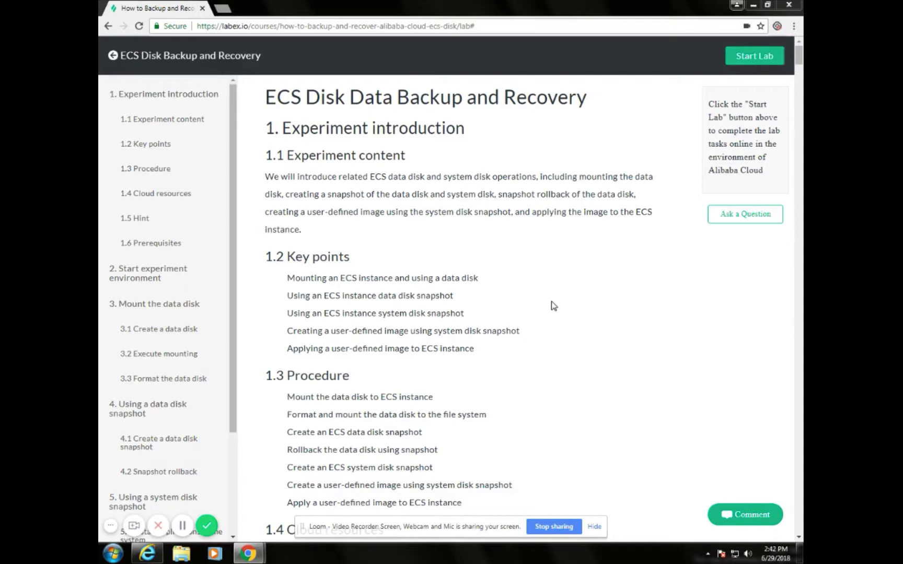
Launch the ECS Disk Backup and Recovery lab and open its Alibaba Cloud console logon page
scroll(552, 310, "down", 2)
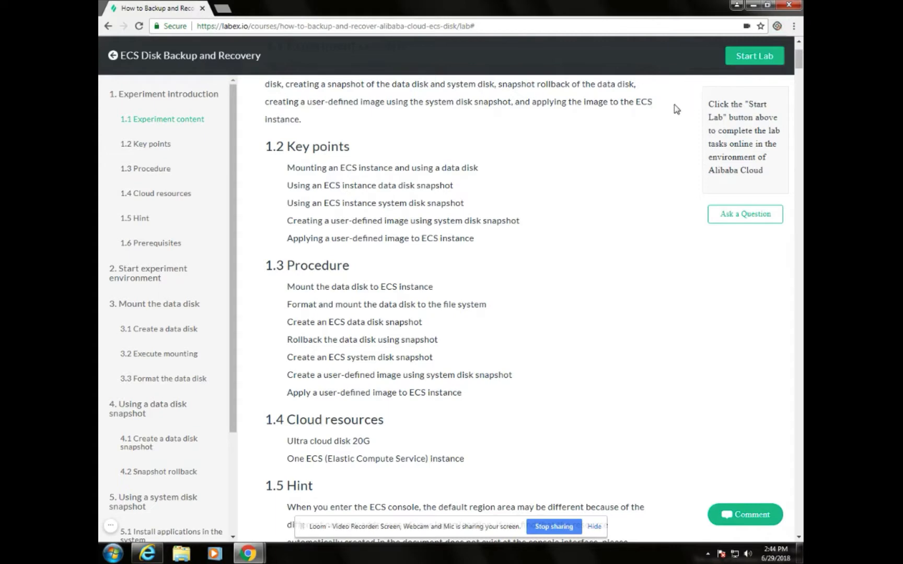
left_click(748, 57)
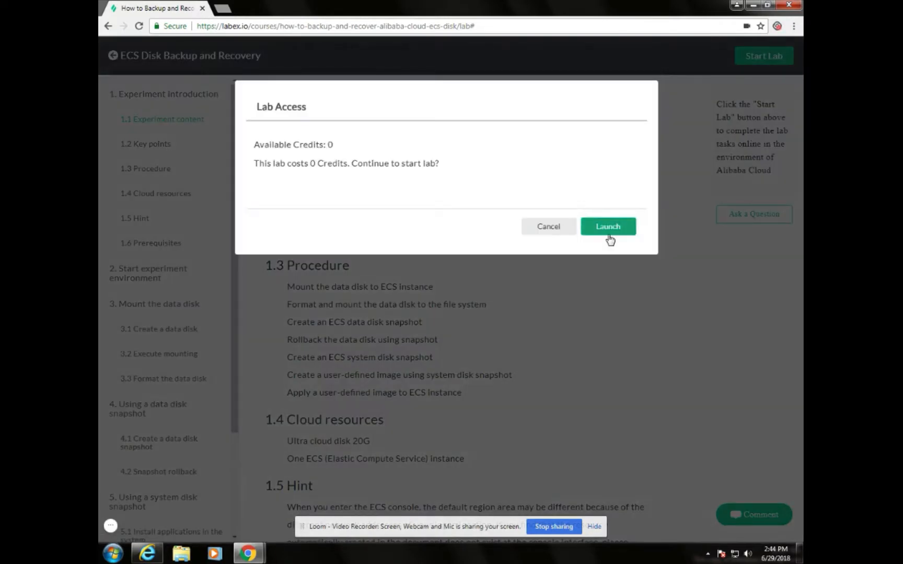
left_click(608, 230)
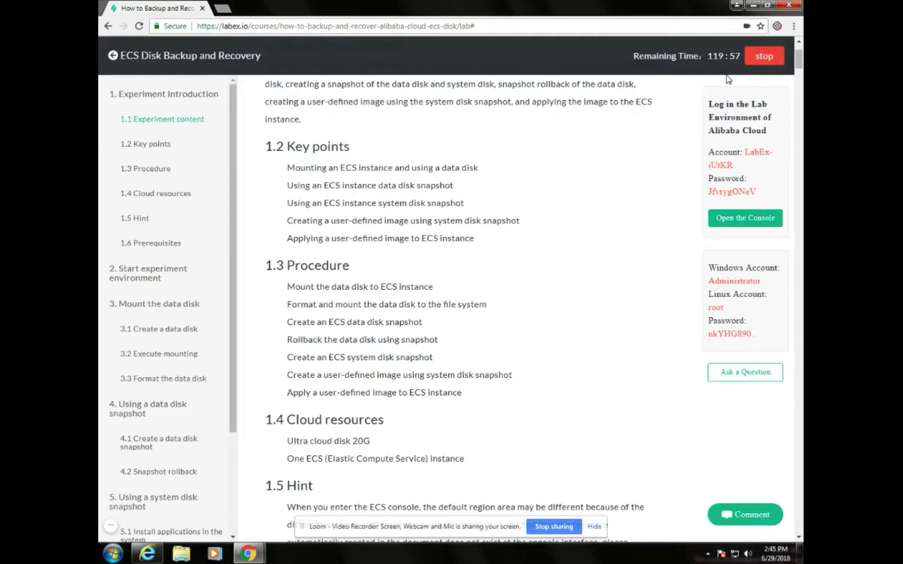
left_click(745, 219)
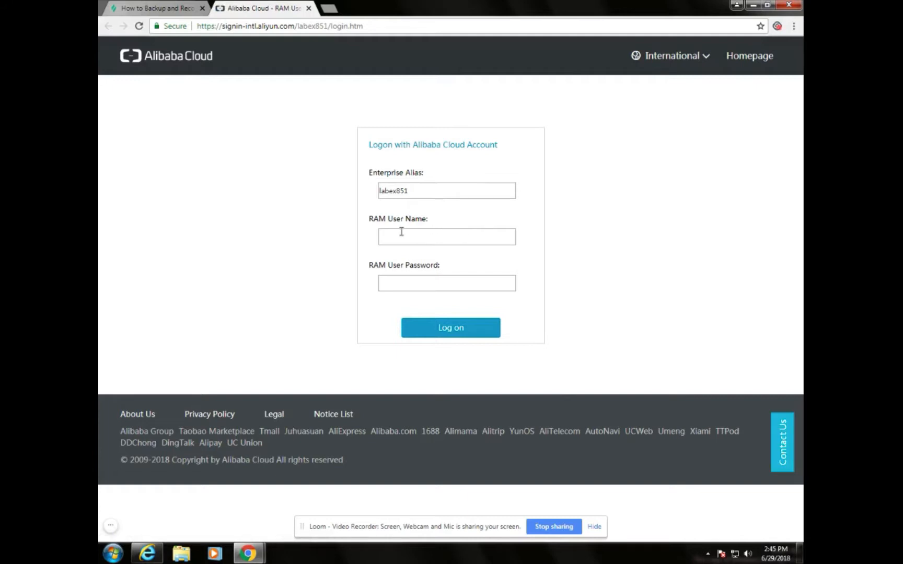
Copy the lab account name from the lab page into the RAM User Name field of the logon form
left_click(152, 10)
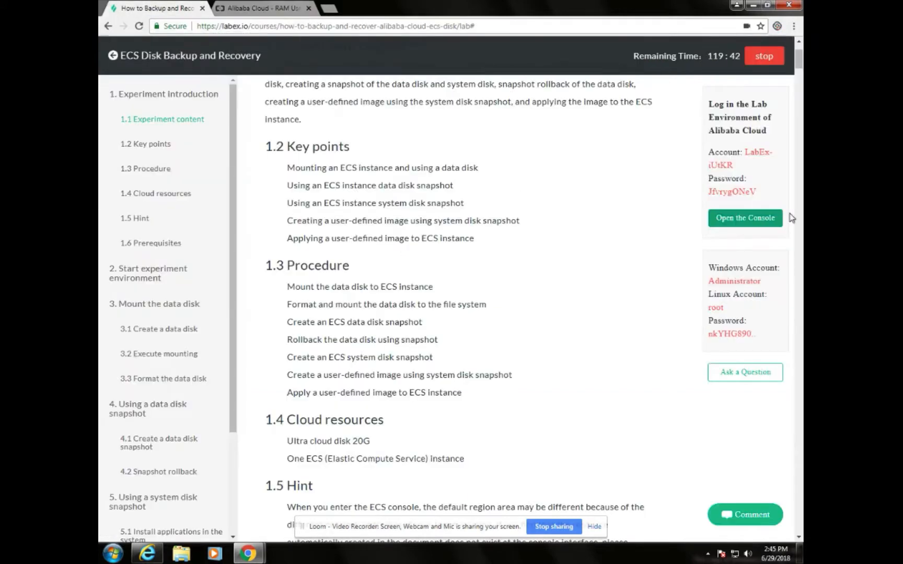
left_click(764, 158)
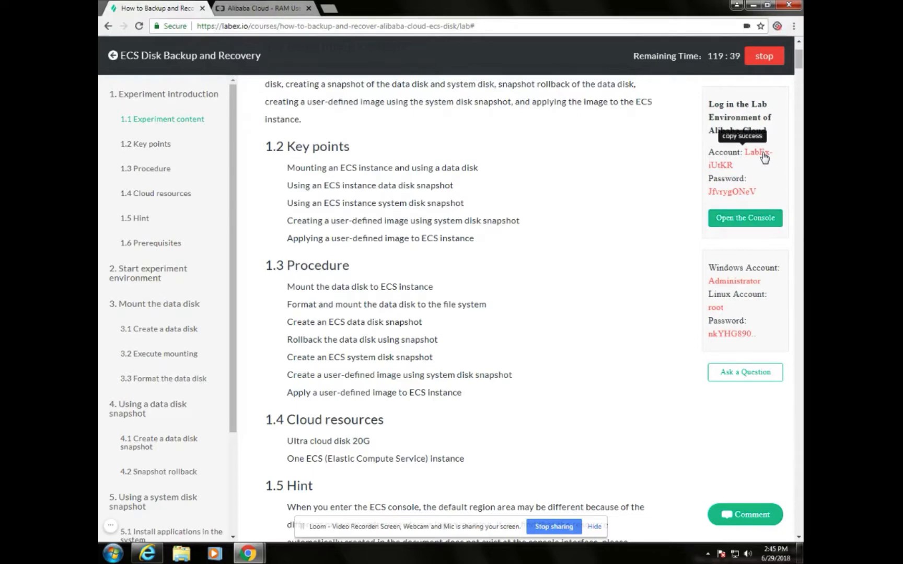
left_click(245, 10)
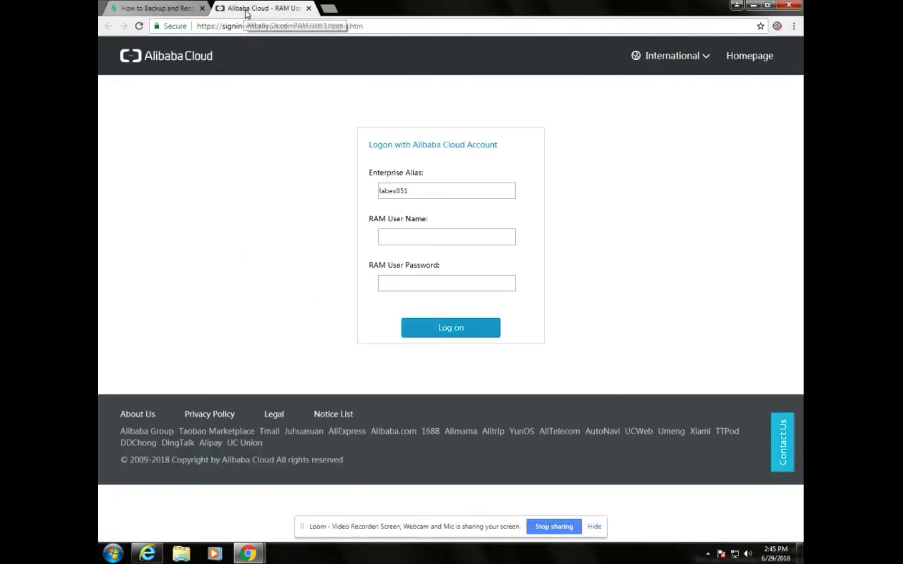
left_click(445, 238)
type("LabEx-iUtKR")
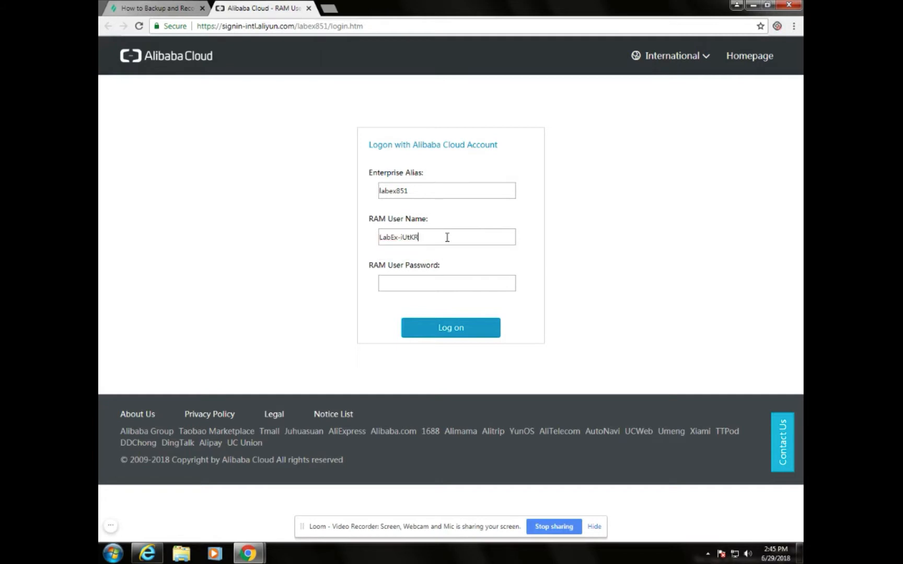
Copy the lab account password into the RAM User Password field and log on to the Alibaba Cloud console
left_click(142, 8)
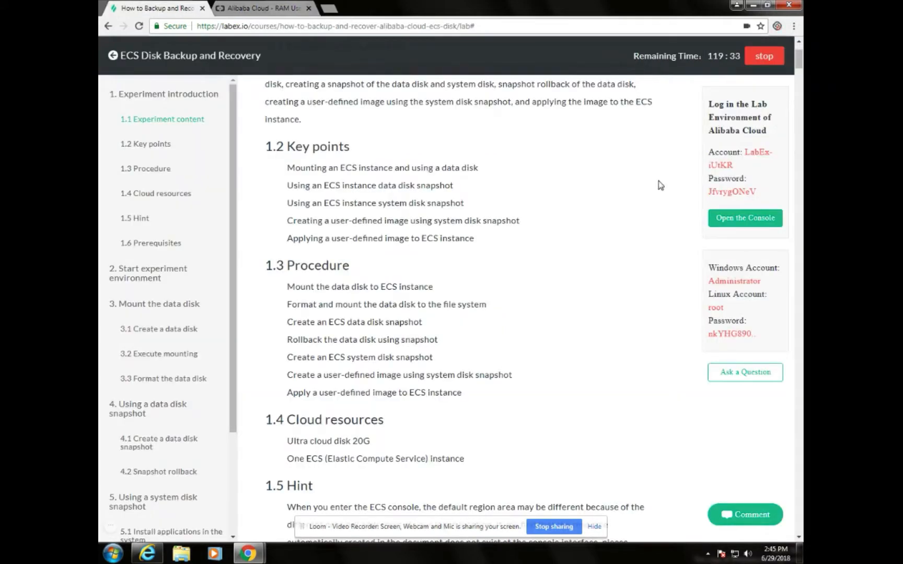
left_click(735, 198)
left_click(261, 8)
left_click(407, 280)
key("ctrl+v")
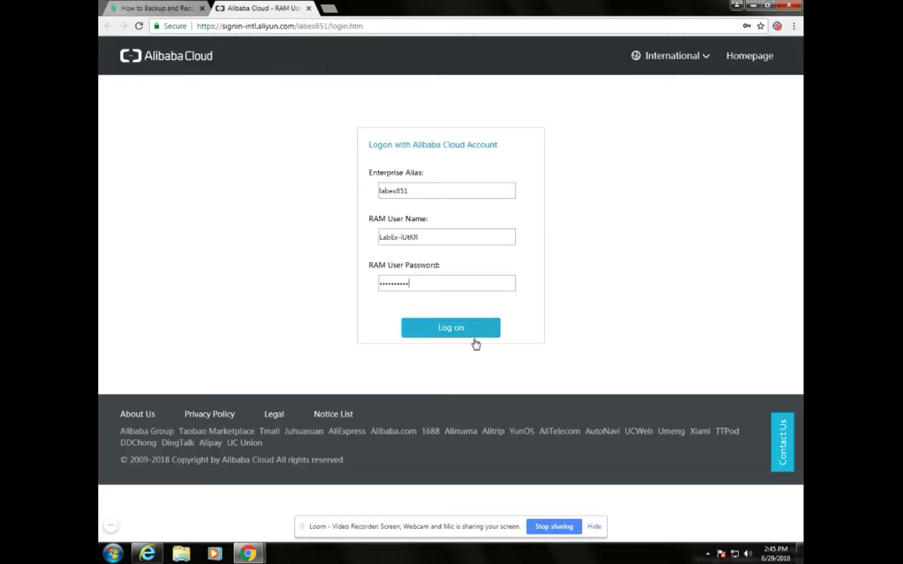
left_click(469, 337)
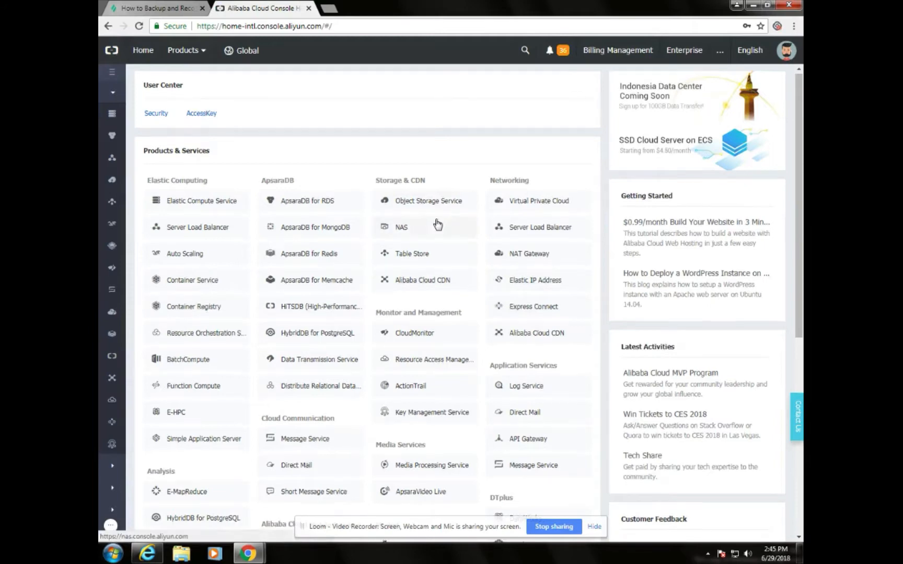
Open the Cloud Disks list of Elastic Compute Service
scroll(437, 223, "down", 1)
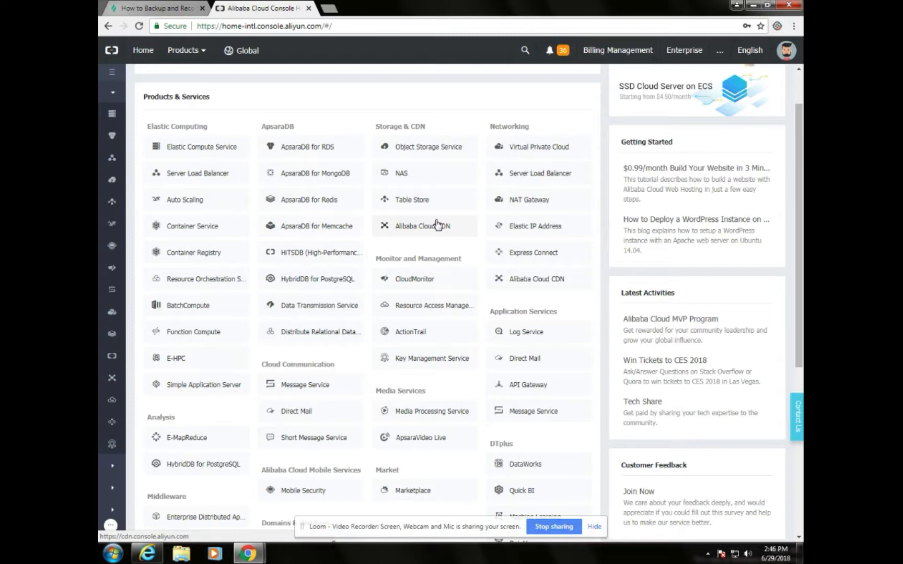
left_click(209, 156)
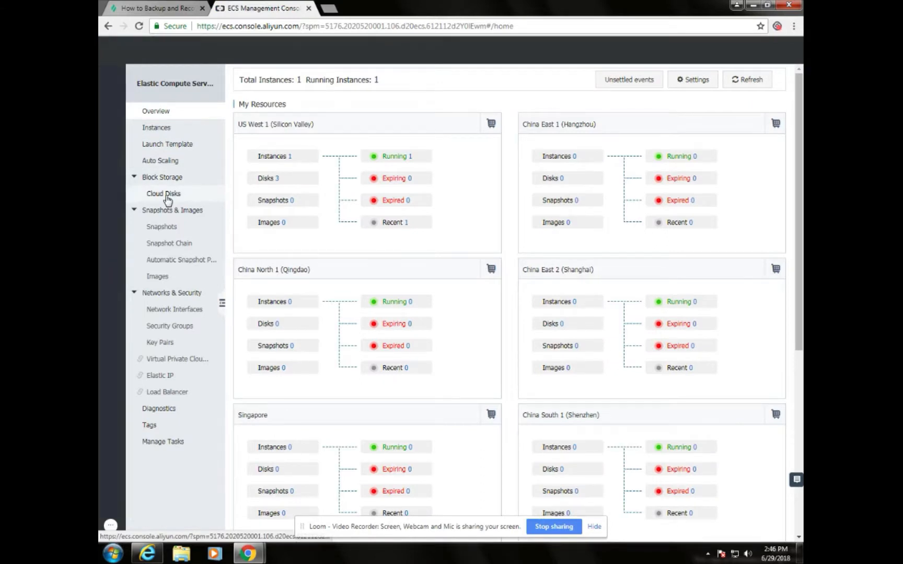
left_click(166, 195)
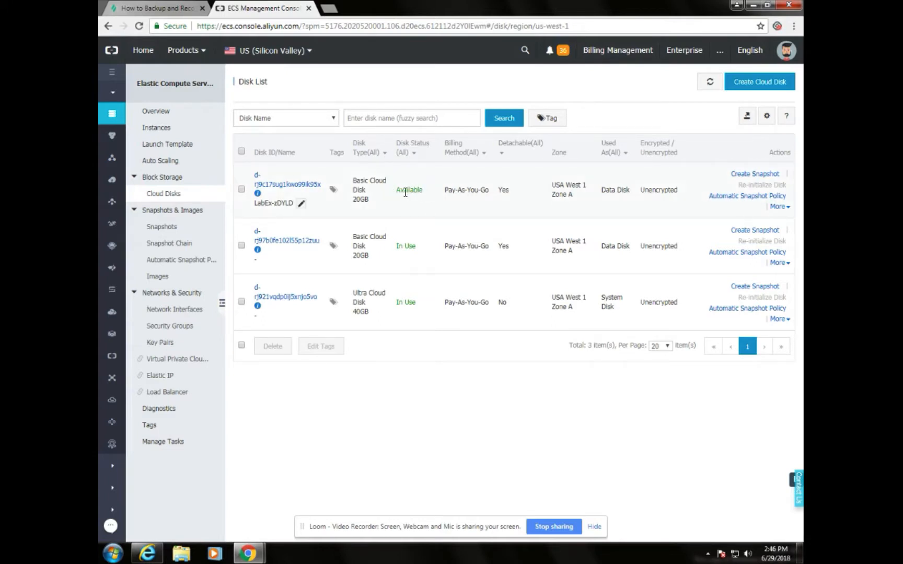
Attach the available 20GB basic cloud data disk to the ECS instance offered as target, keeping the default device and release options
left_click(777, 207)
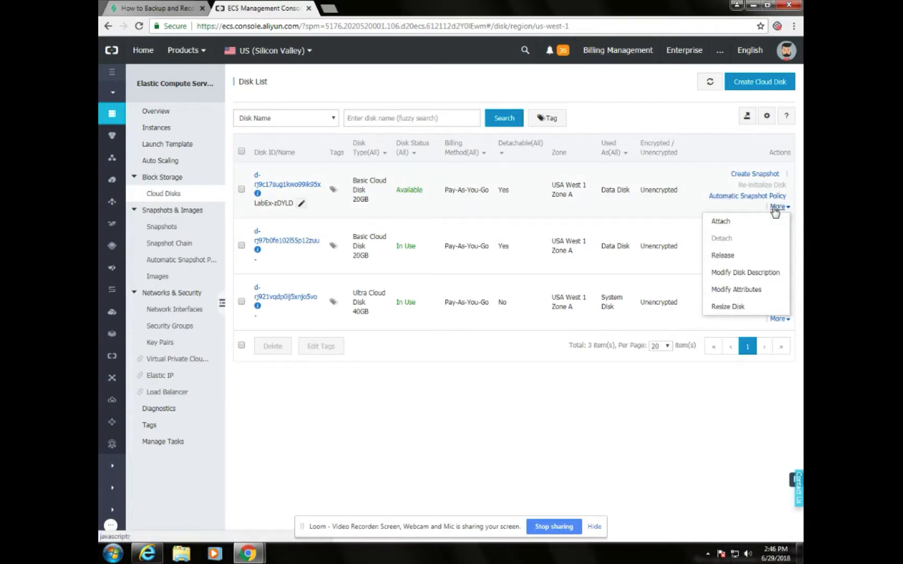
left_click(734, 226)
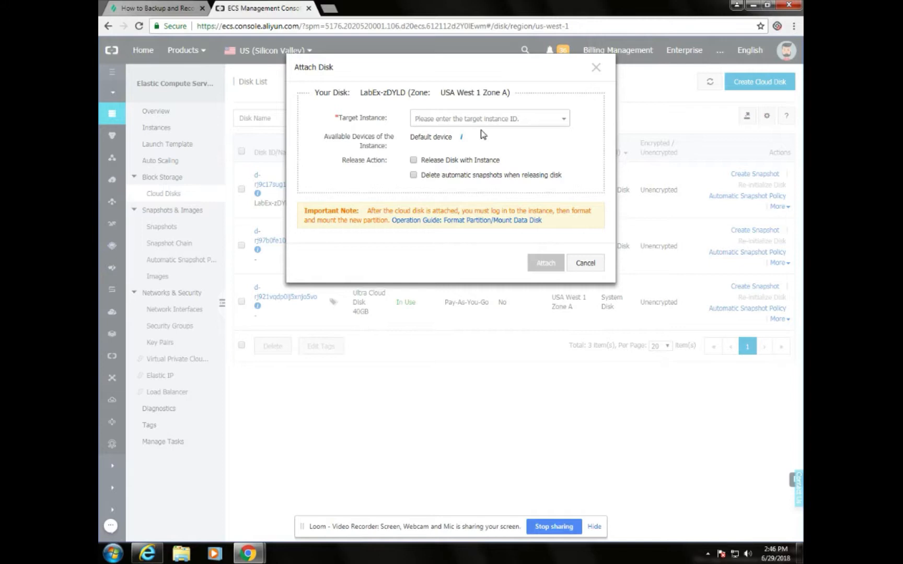
left_click(562, 119)
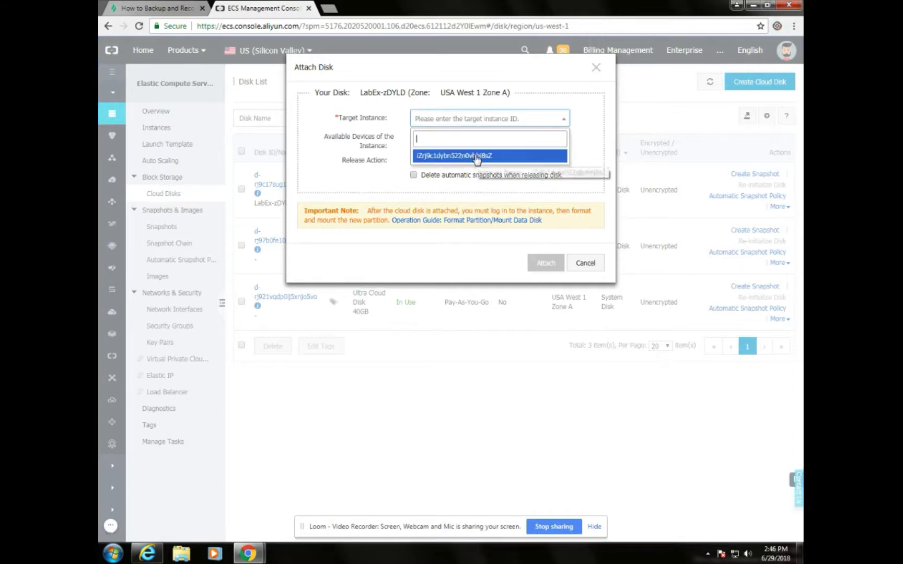
left_click(477, 156)
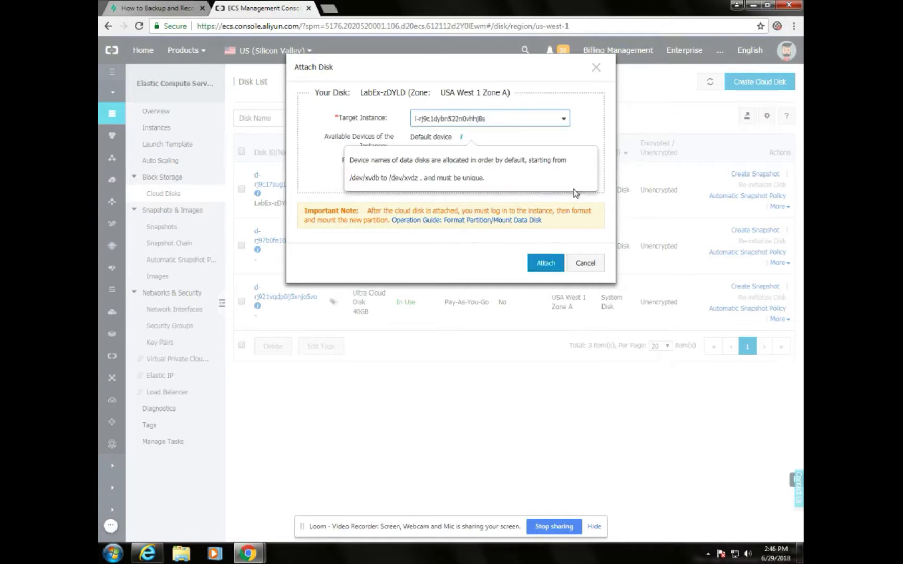
left_click(546, 263)
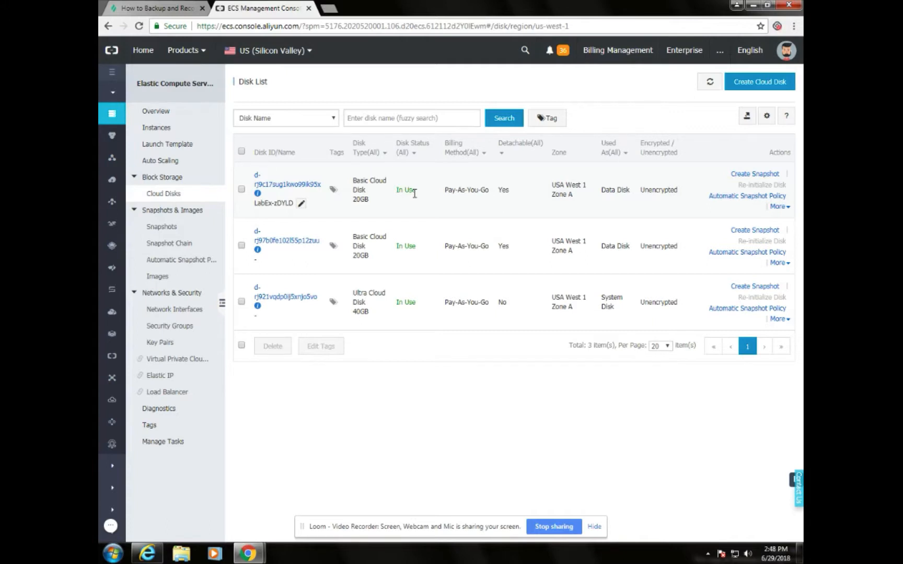
Check the attached disk's device details, then examine the disk list of the running ECS instance
mouse_move(270, 187)
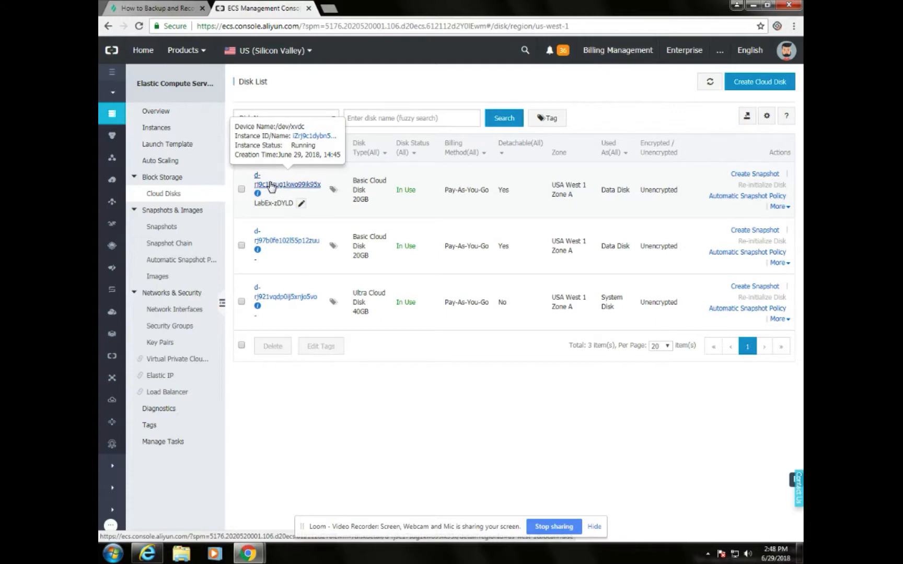
left_click(160, 131)
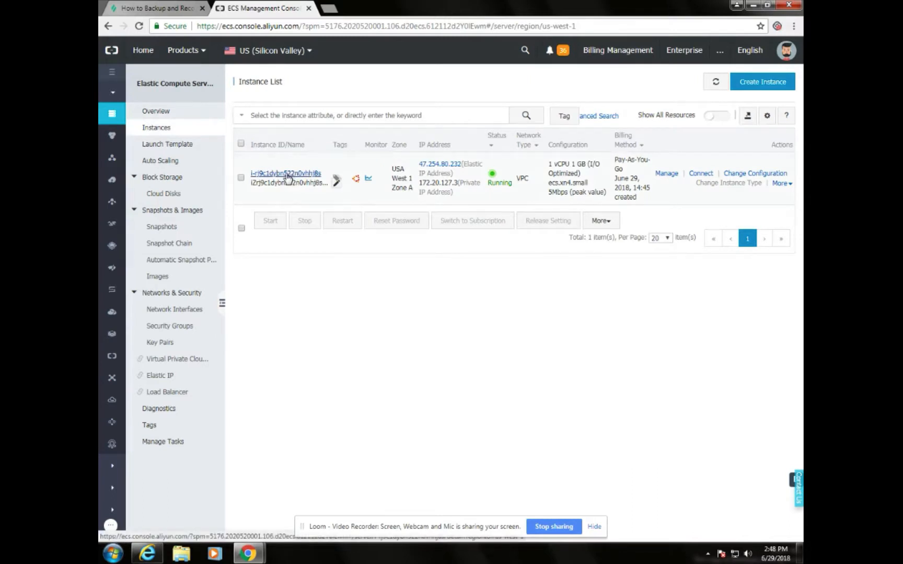
left_click(280, 174)
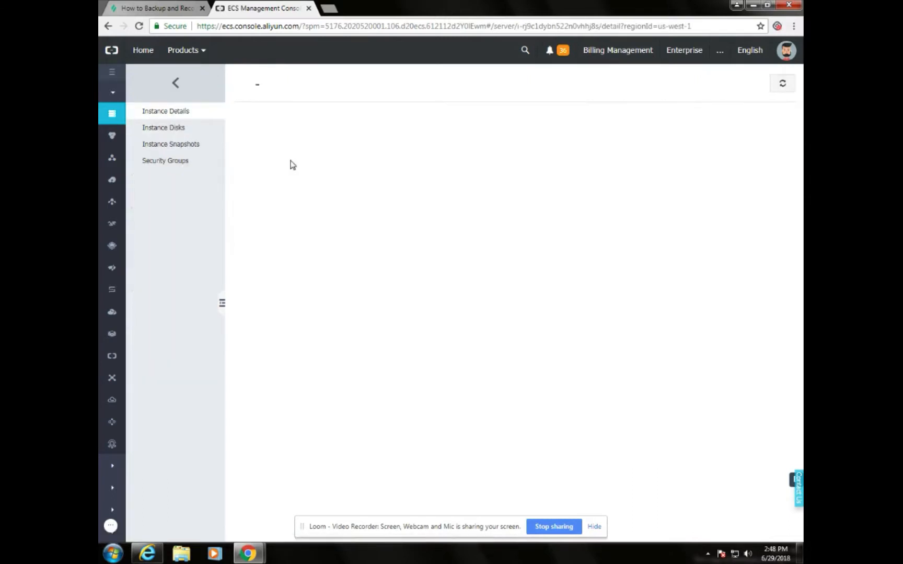
left_click(178, 129)
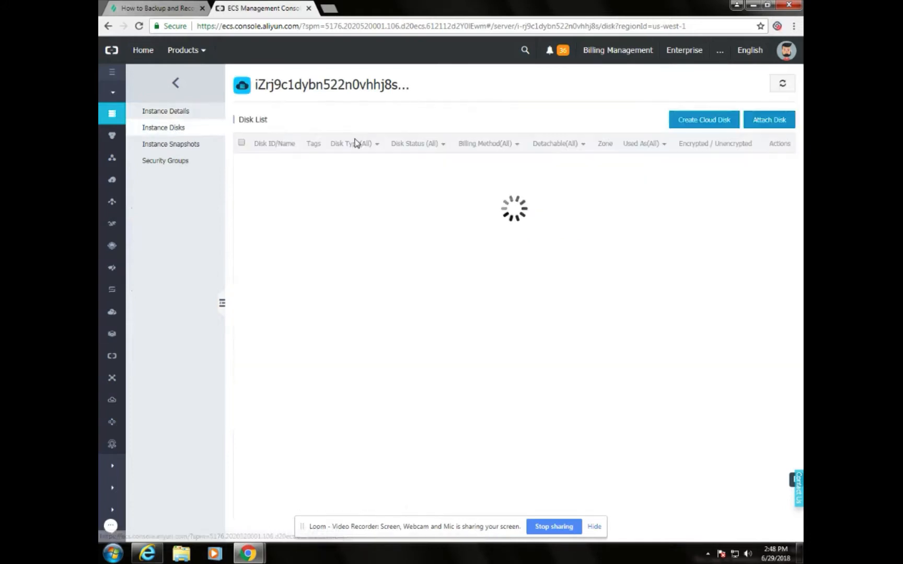
mouse_move(292, 168)
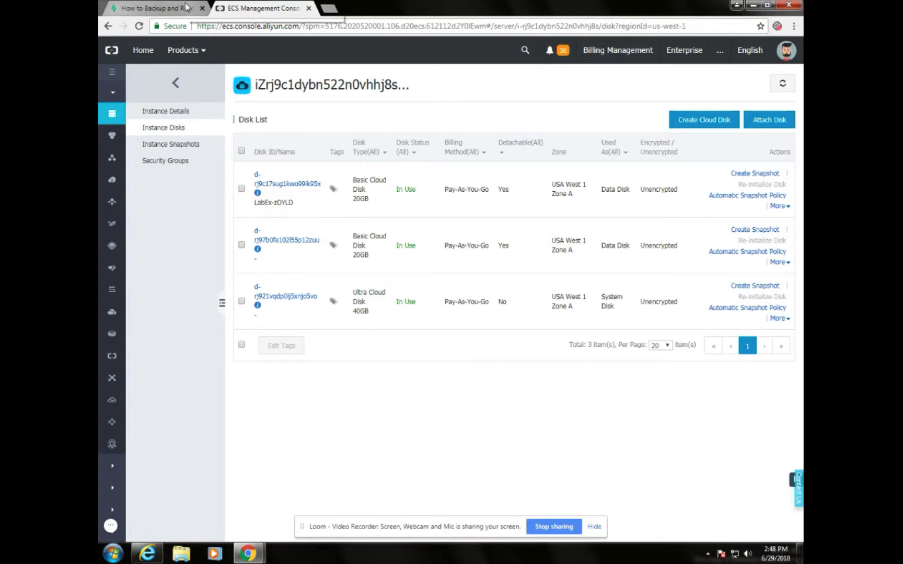
From the instance list, log in to the instance's Management Terminal as root with the password and list its disks with "fdisk -l"
left_click(249, 105)
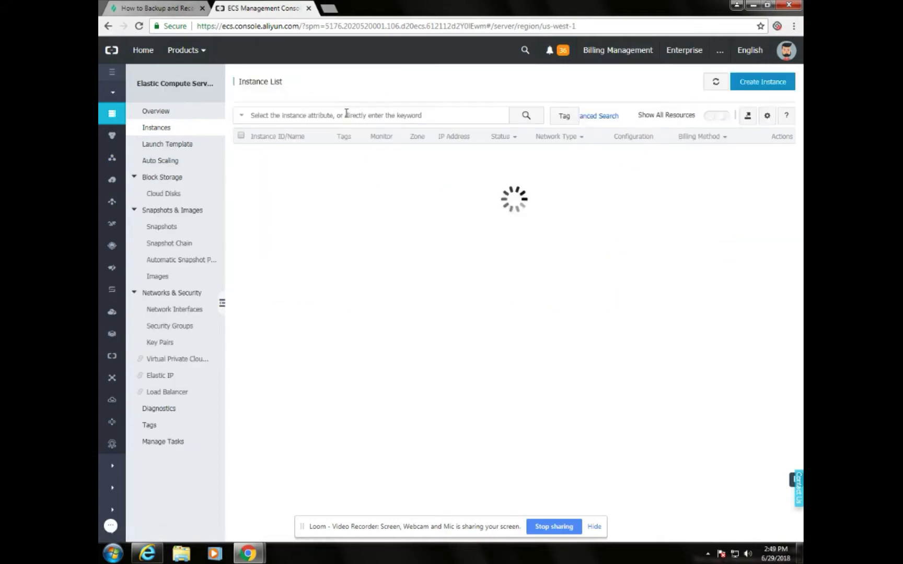
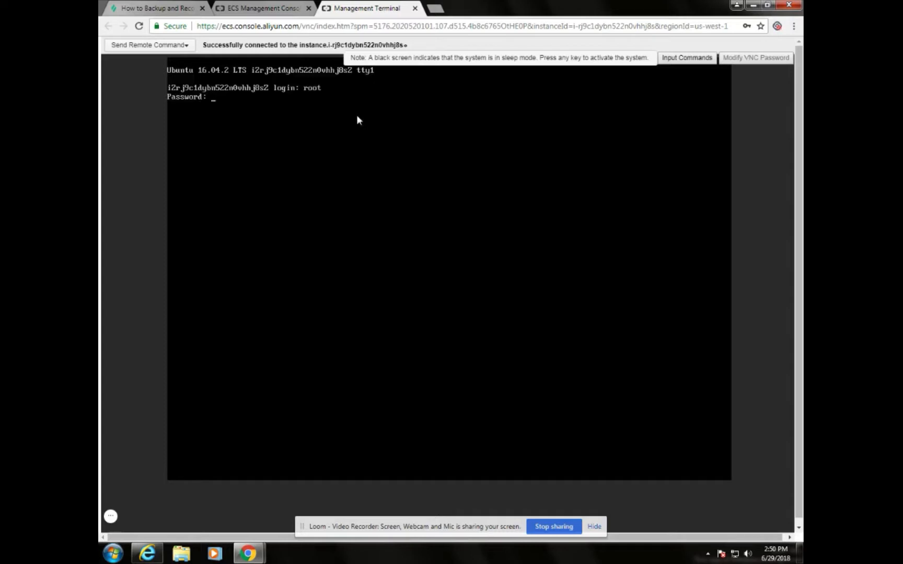
key("Return")
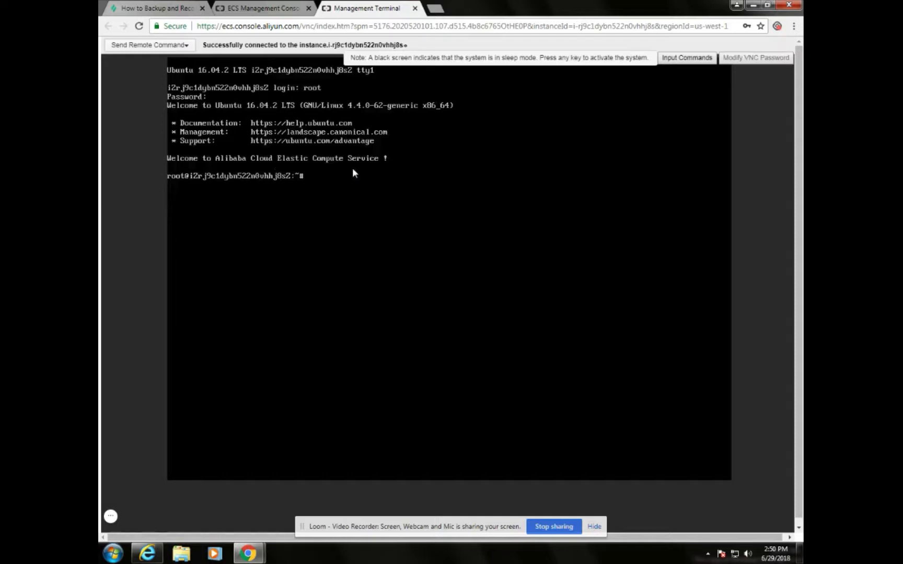
type("fdisk -l")
key("Return")
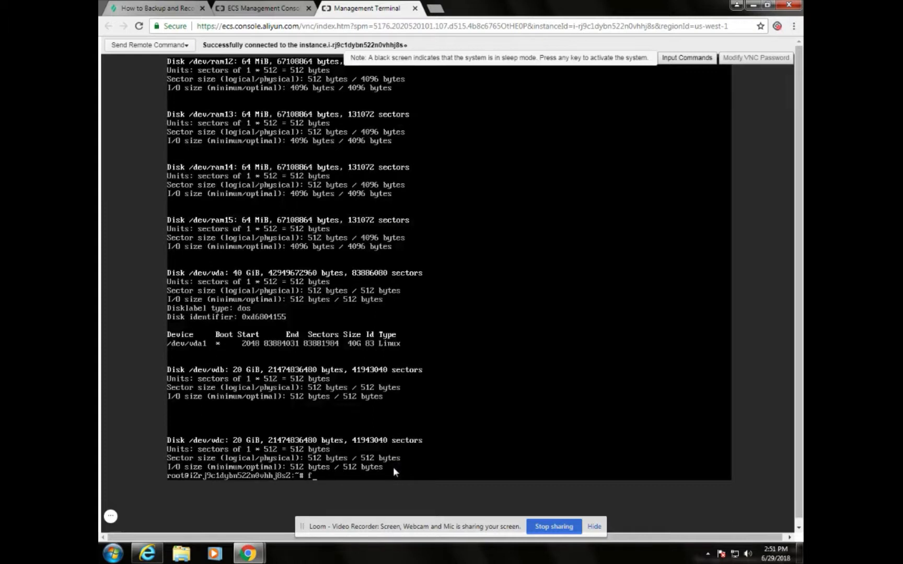
Use fdisk on /dev/vdc to create primary partition 1 with default first and last sectors, and write the table with "wq"
type("fi")
key("BackSpace")
type("disk /dev/vdc")
key("Return")
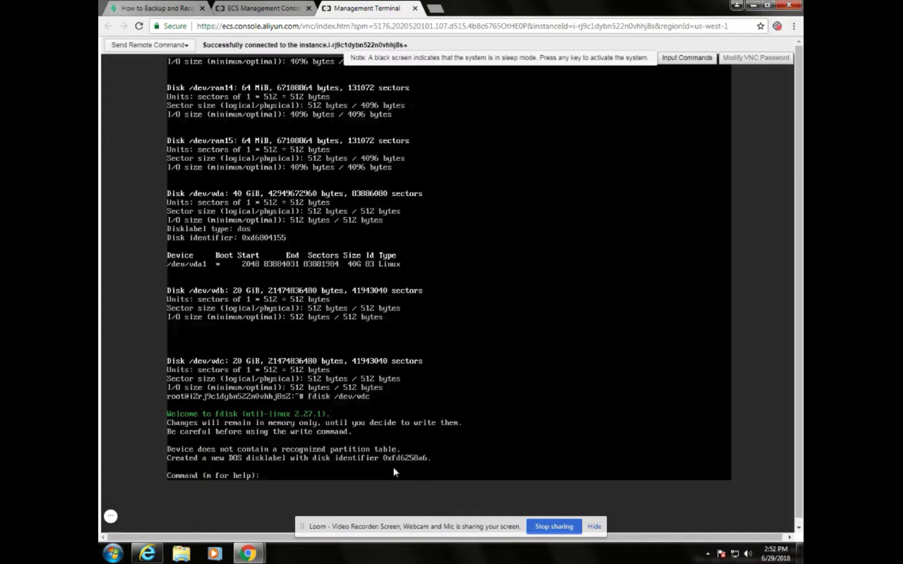
type("n")
key("Return")
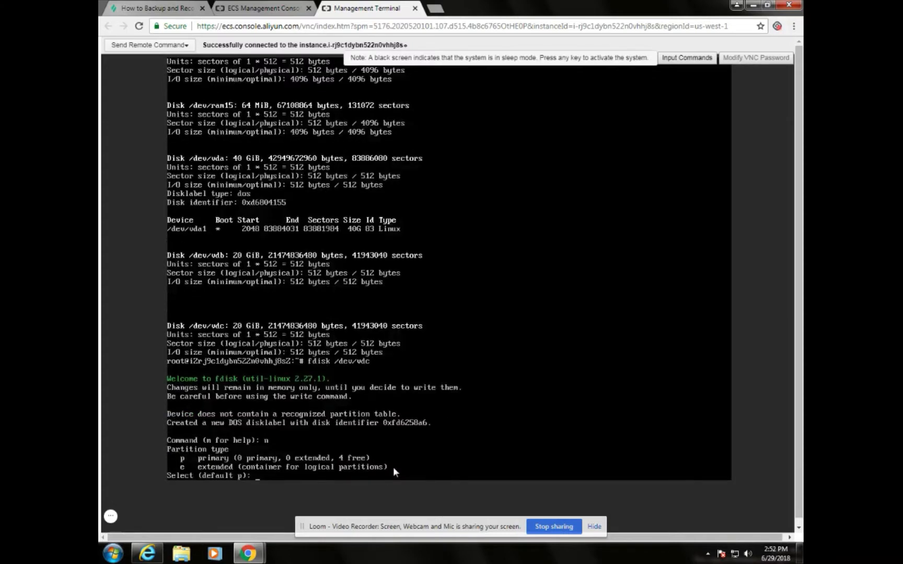
type("p")
key("Return")
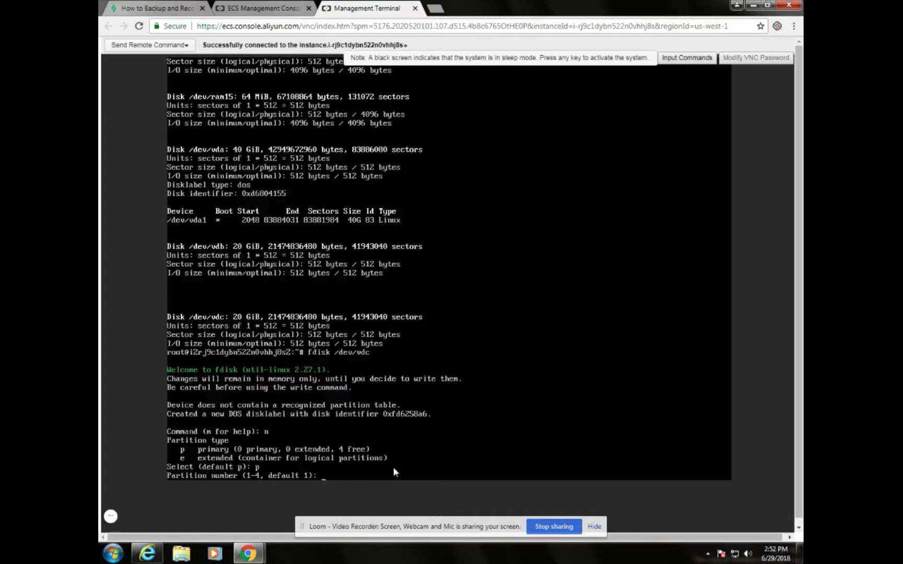
type("1")
key("Return")
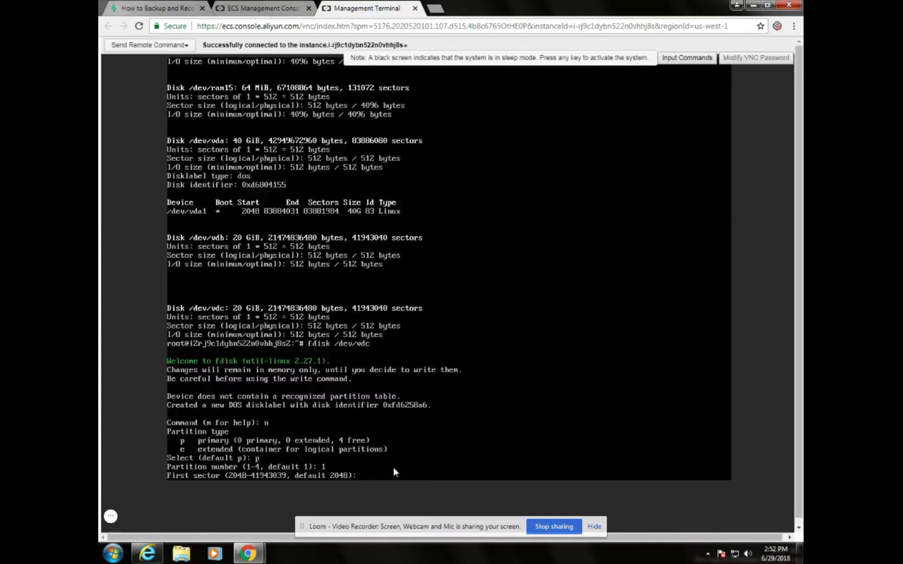
key("Return")
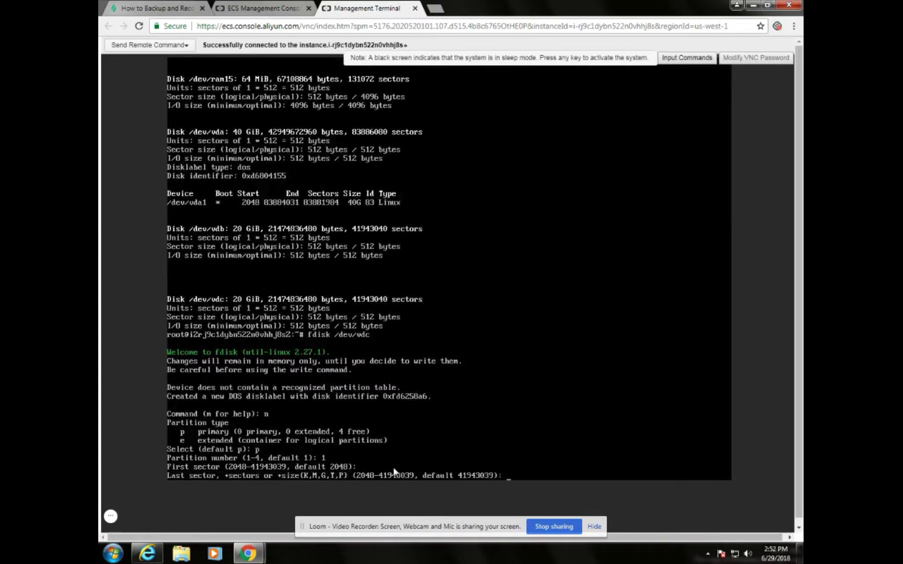
key("Return")
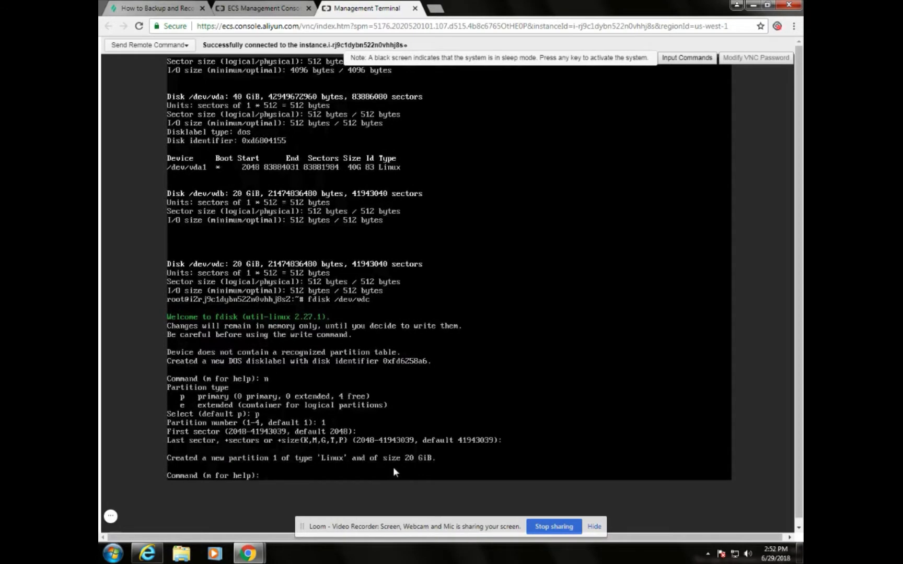
type("wq")
key("Return")
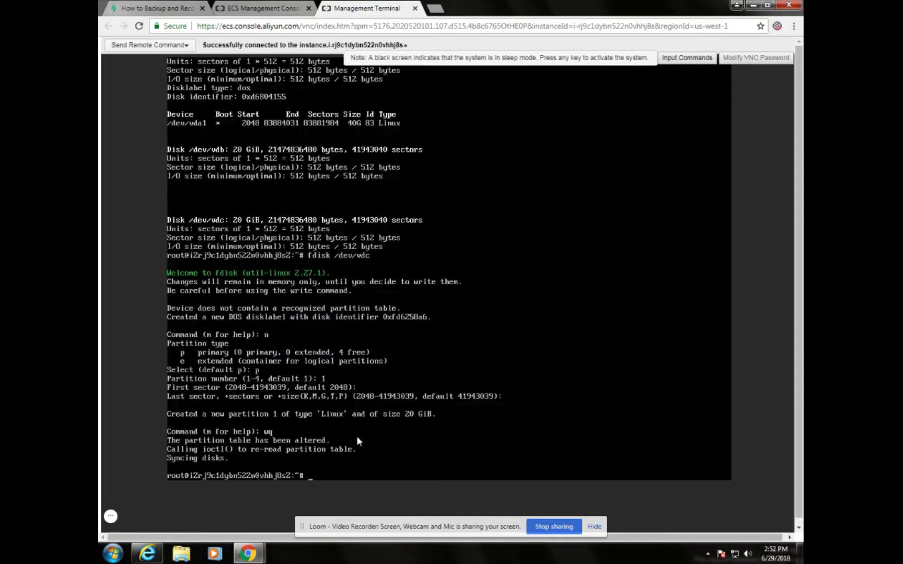
List the disks with "fdisk -l" and format the new partition as ext4 with "mkfs.ext4 /dev/vdc1"
type("fdisk -l")
key("Return")
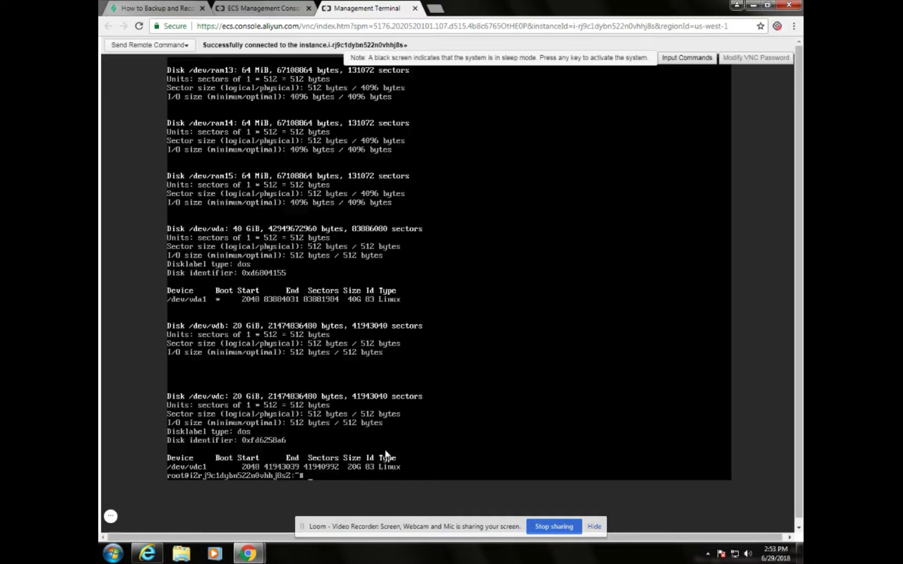
type("mkfs.ext4 /dev/vdc1")
key("Return")
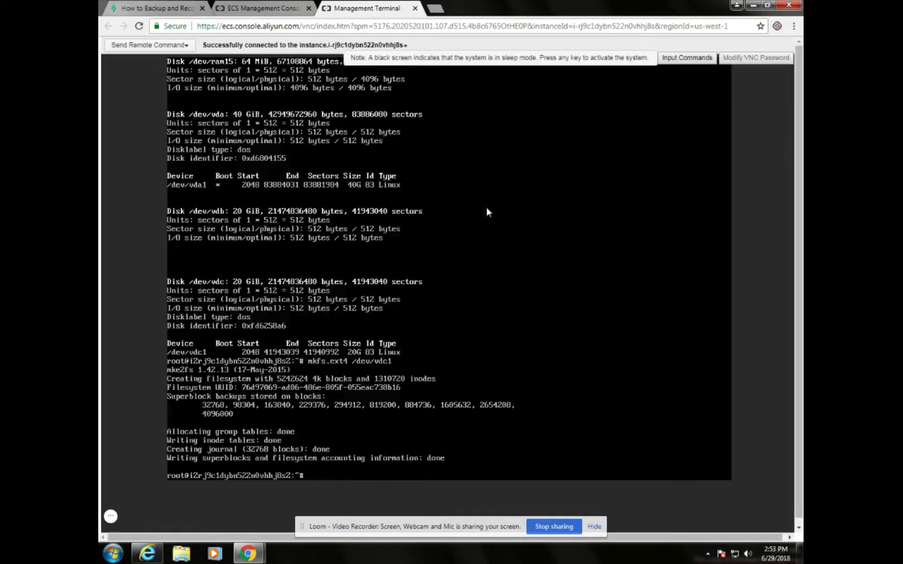
Back up the file system table by copying /etc/fstab to /etc/fstab.bak
type("cp /etc/fstab /")
type("etc/fstab")
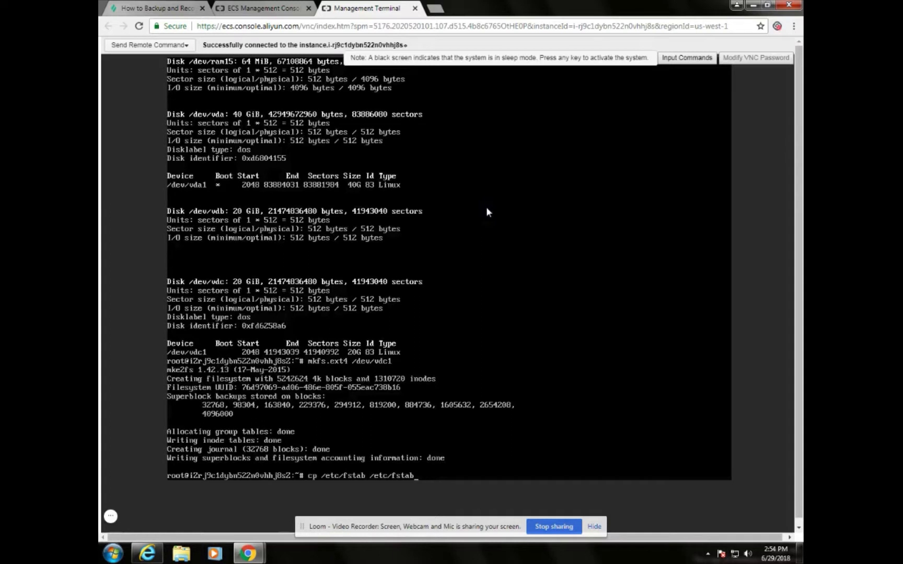
type(".bak")
key("Return")
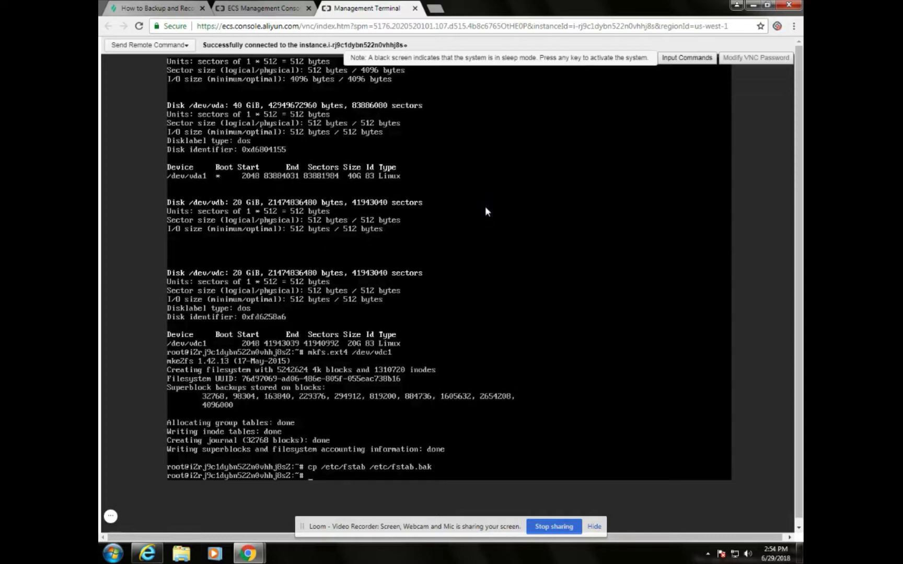
Append the entry "/dev/vdc1 /mnt ext3 defaults 0 0" to /etc/fstab with echo and print the file with cat
type("echo /dev/vdc1 /mnt ext3")
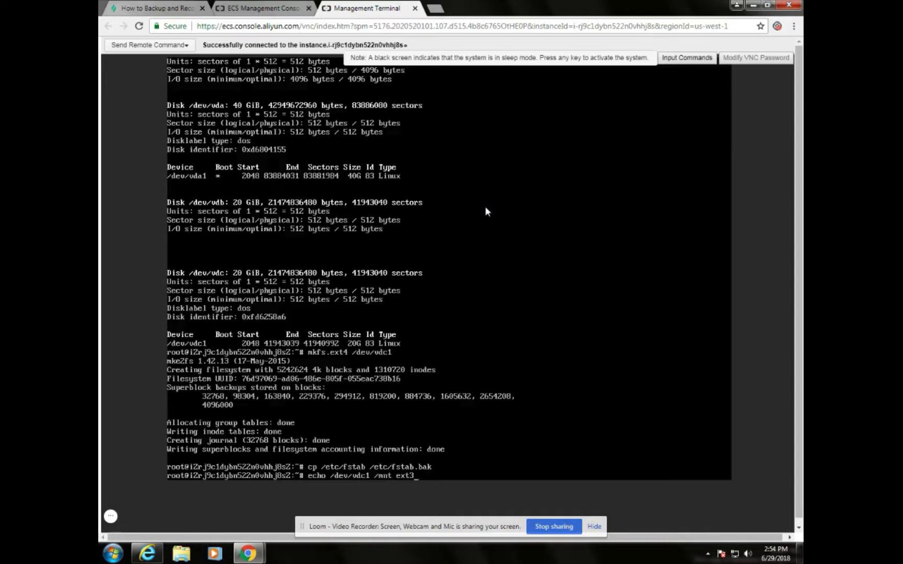
type(" defaults 0 0 >>")
type("/etc/fstab")
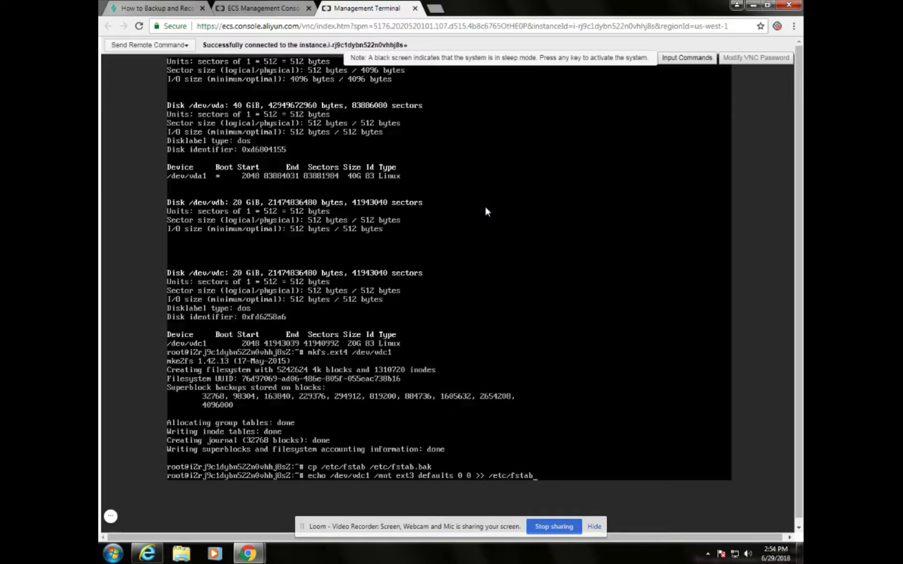
key("Return")
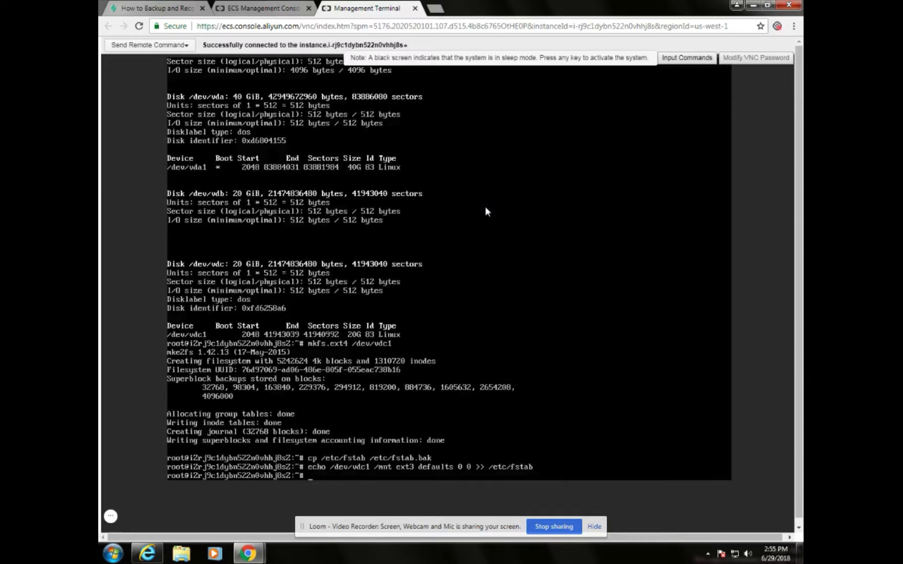
type("cat /etc/fstab")
key("Return")
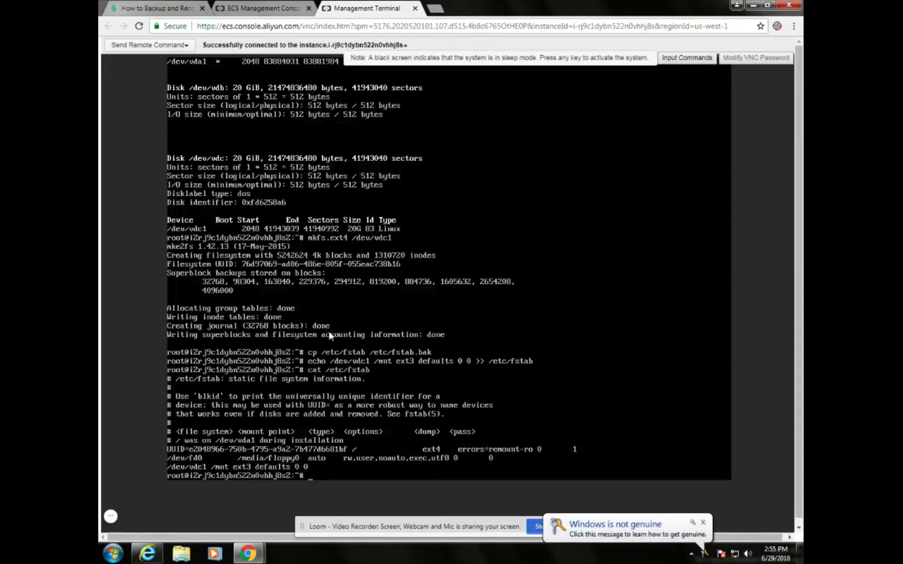
left_click(702, 523)
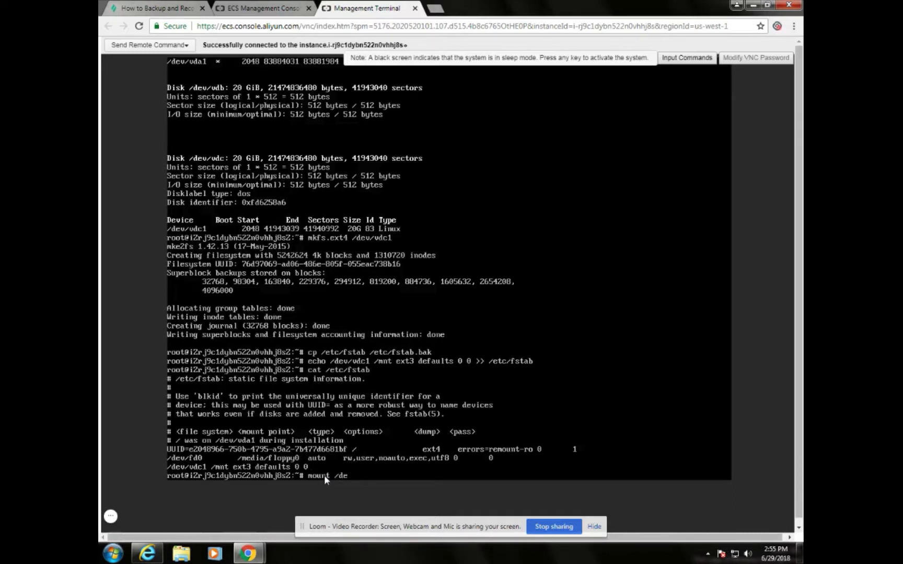
Mount /dev/vdc1 on /mnt and check the mounted file systems with "df -h"
type("/c")
key("BackSpace")
type("vdc1 /mnt")
key("Return")
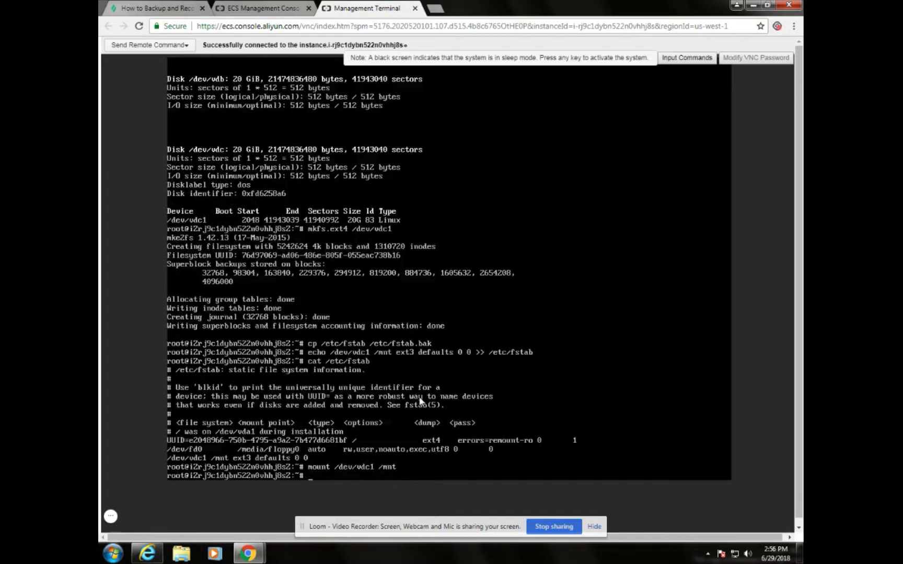
type("df -h")
key("Return")
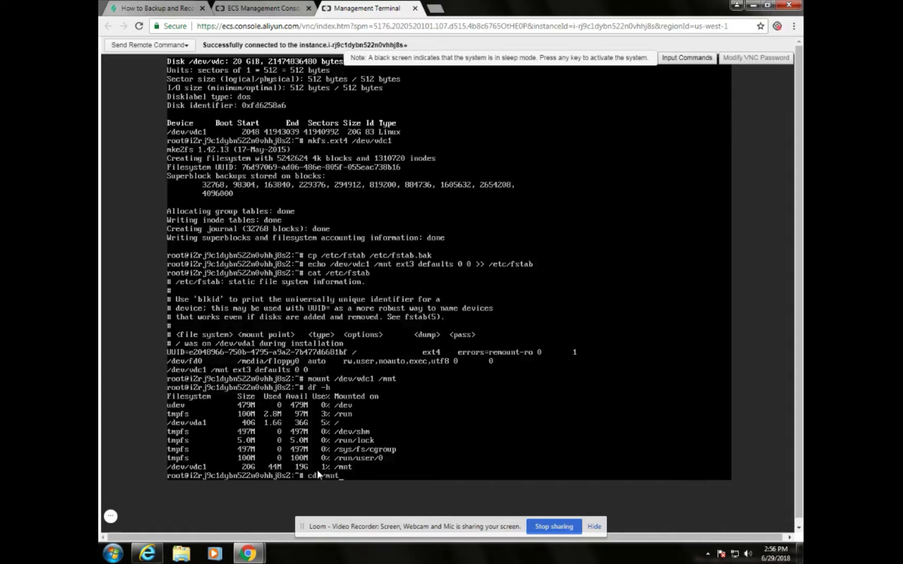
In /mnt, create test-file with touch, write "labex-aliyun" into it with echo, and print its contents
key("Return")
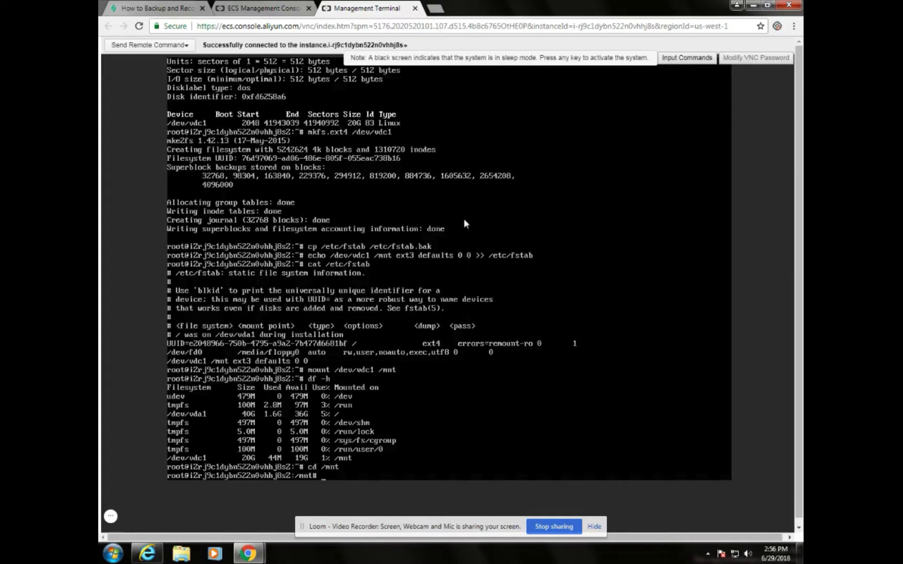
type("touch test-file")
key("Return")
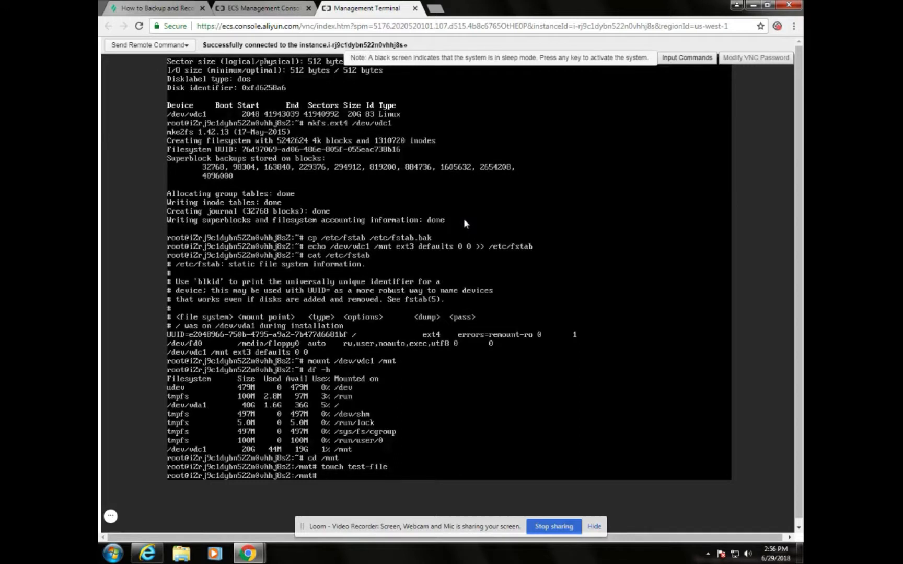
type("echo labex-aliyun")
type("> test-")
type("file")
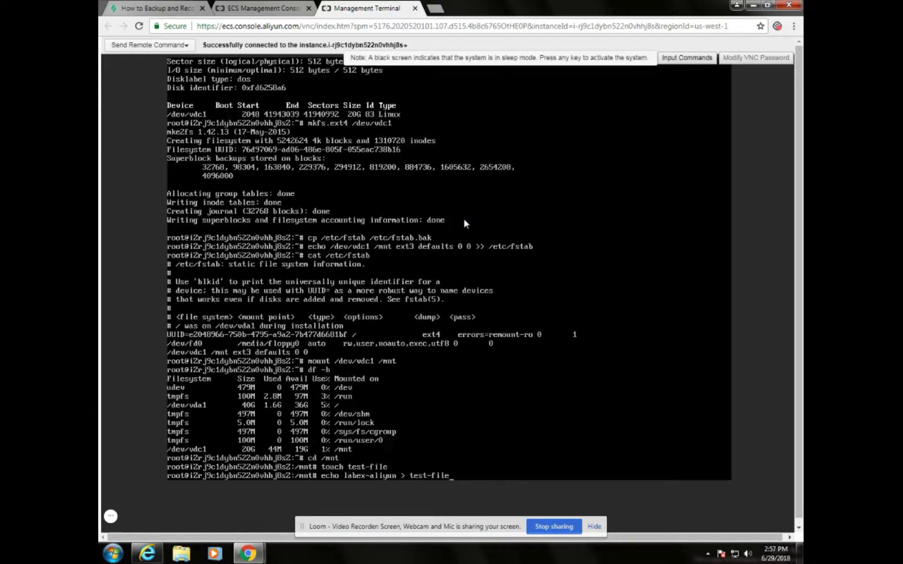
key("Return")
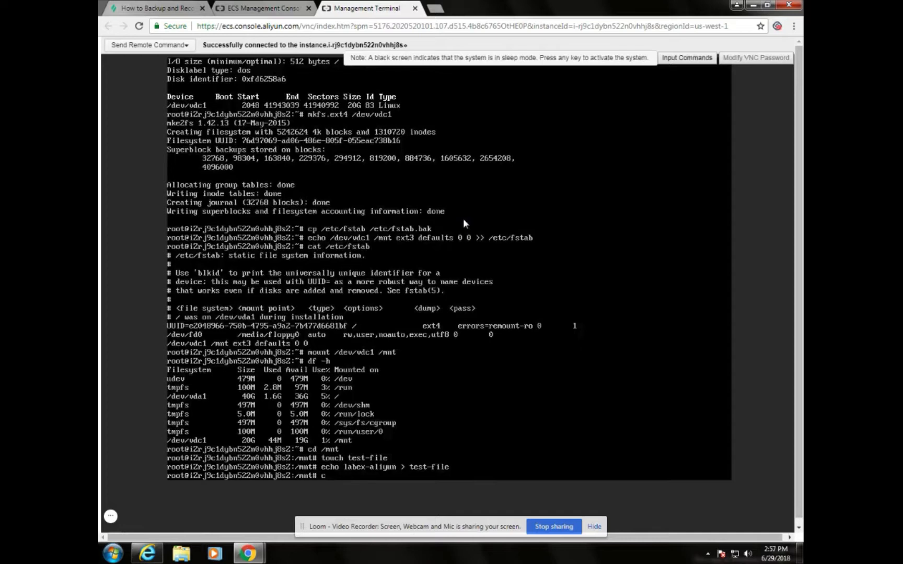
type("cat test-file")
key("Return")
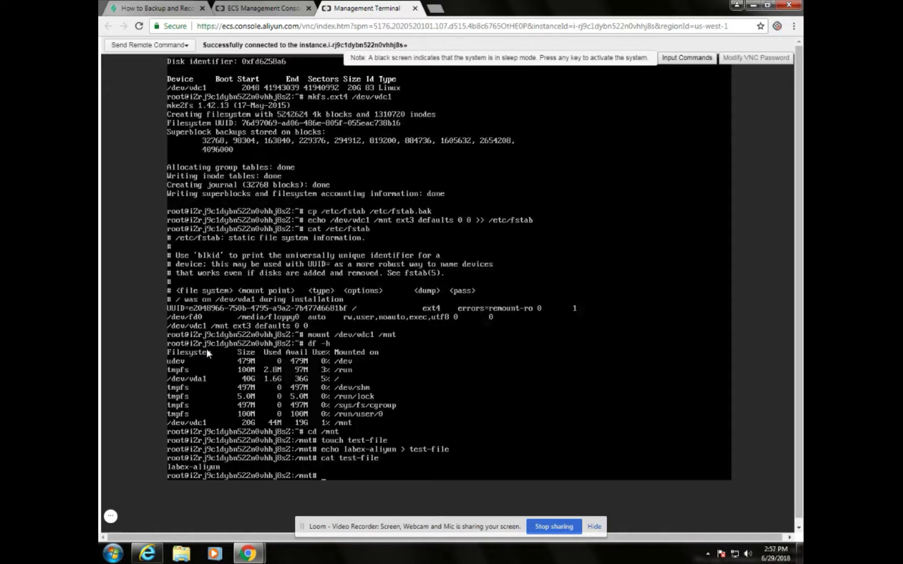
From the instance's disk list in the ECS console, create a snapshot named "disk-snapshot" of the LabEx-zDYLD data disk and check it under the instance's snapshots
left_click(264, 8)
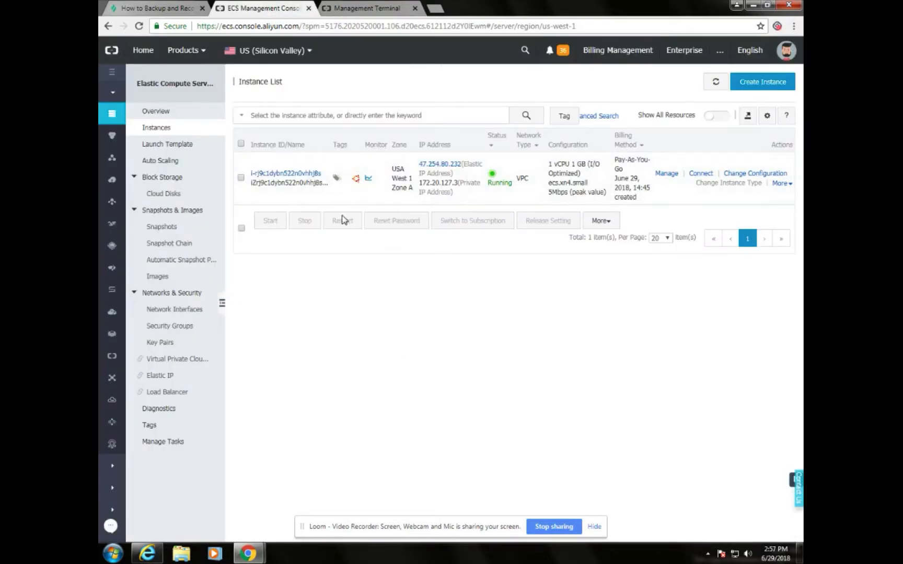
mouse_move(275, 53)
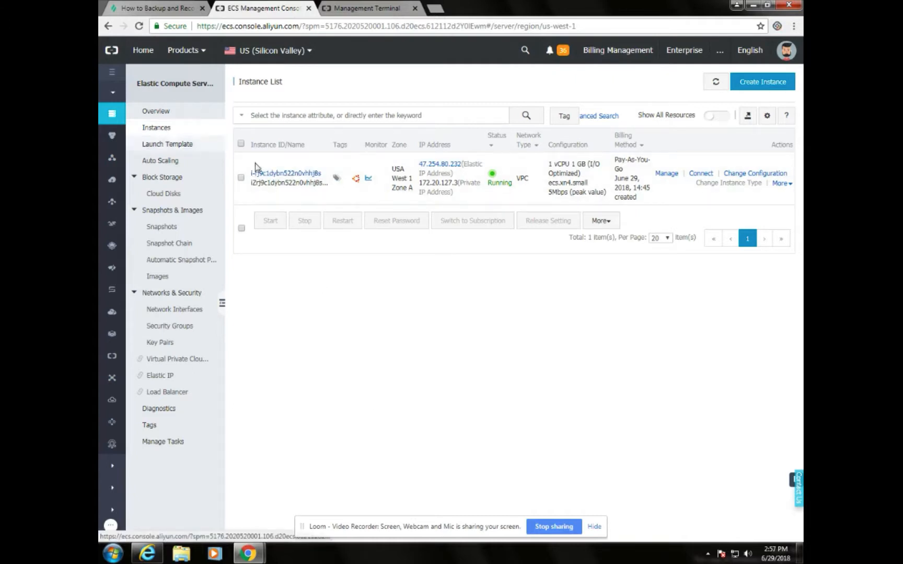
left_click(279, 175)
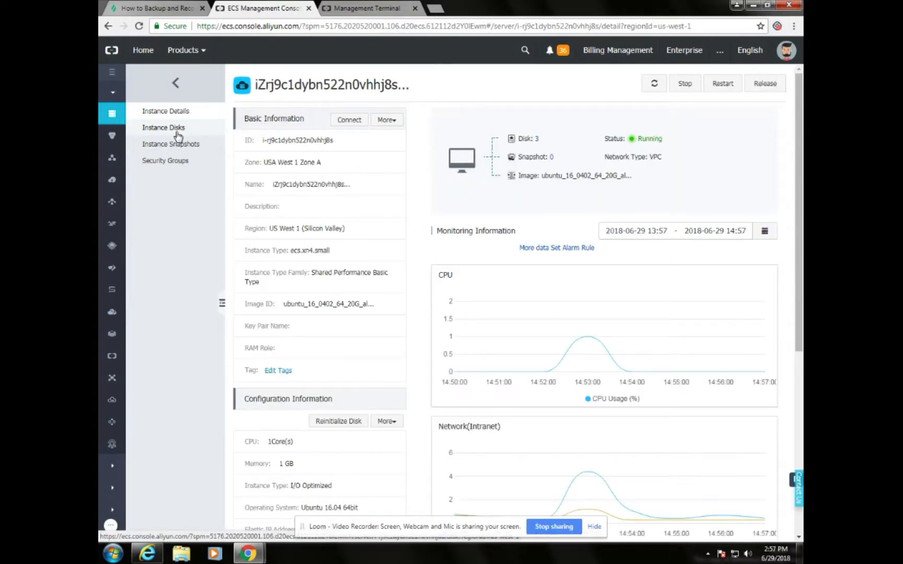
left_click(178, 134)
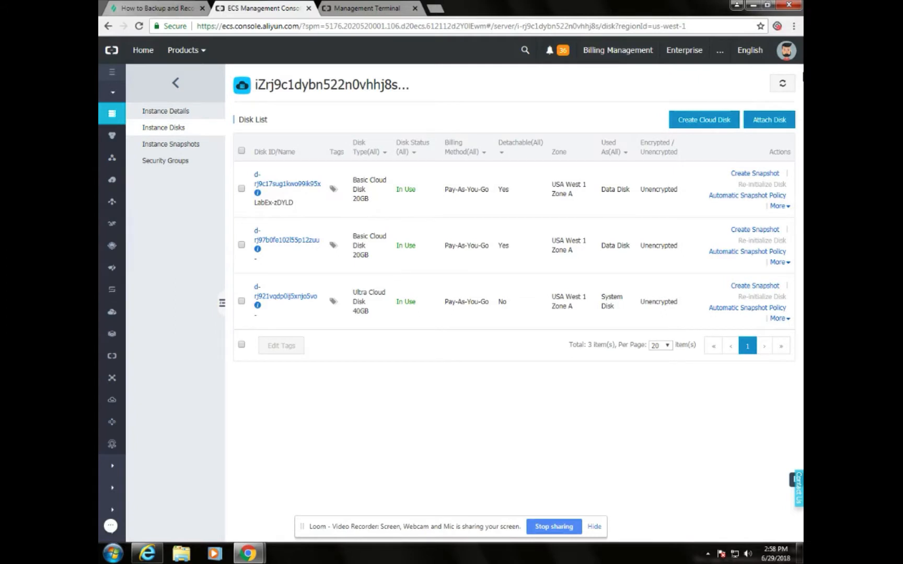
left_click(756, 178)
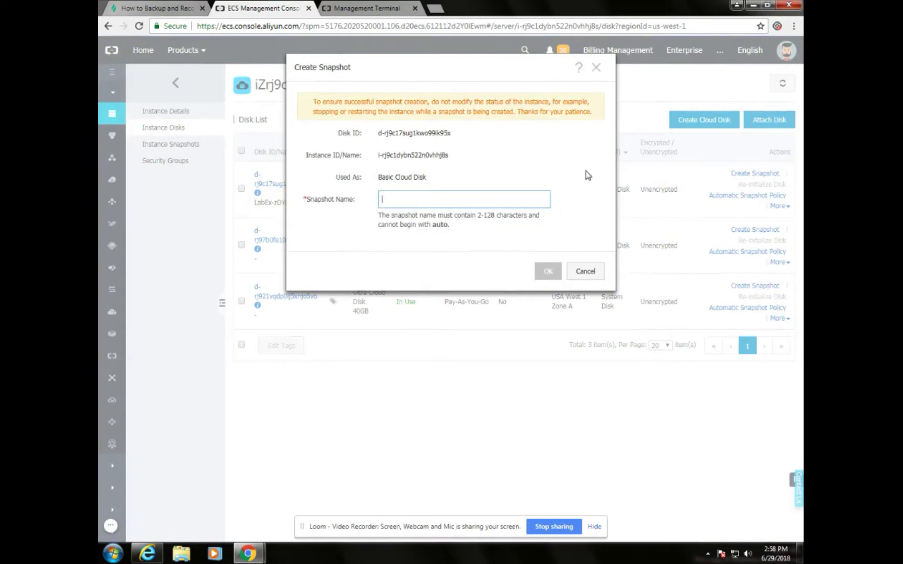
type("disk")
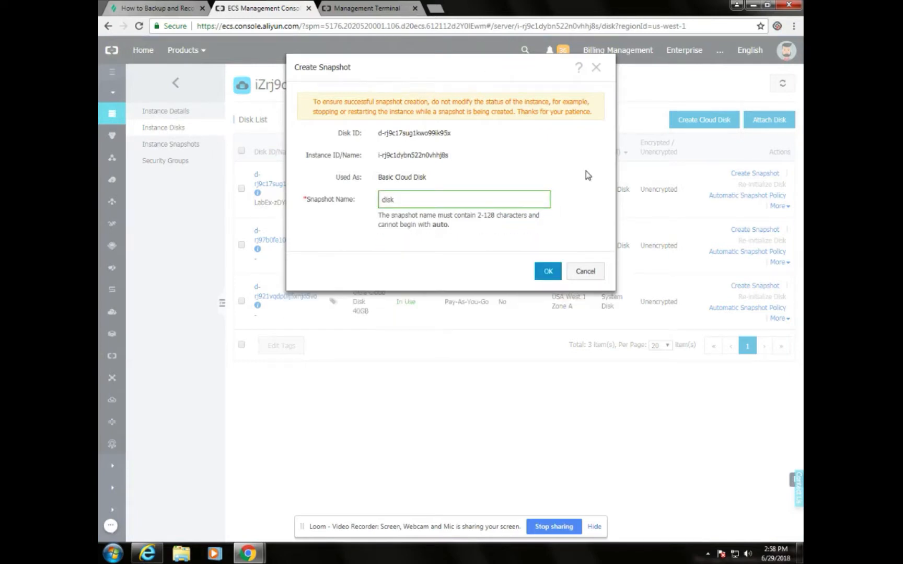
type("-snap")
type("shot")
left_click(546, 272)
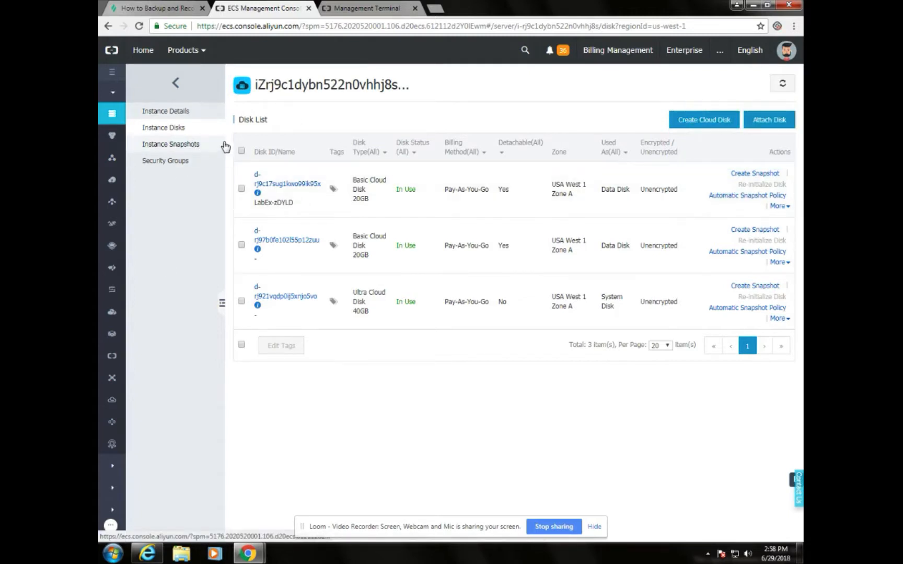
left_click(173, 147)
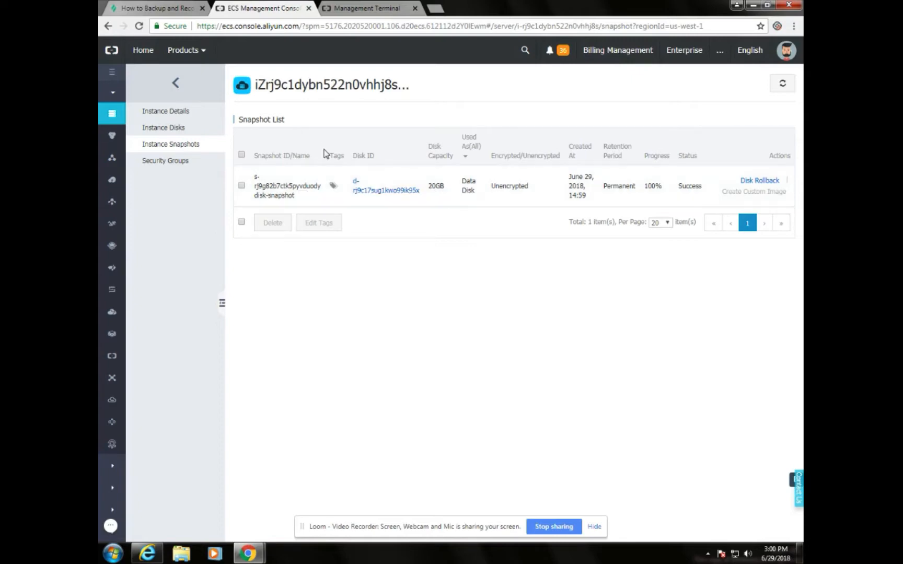
Back in the Management Terminal, list the contents of /mnt with "ll" and delete test-file with rm
left_click(375, 9)
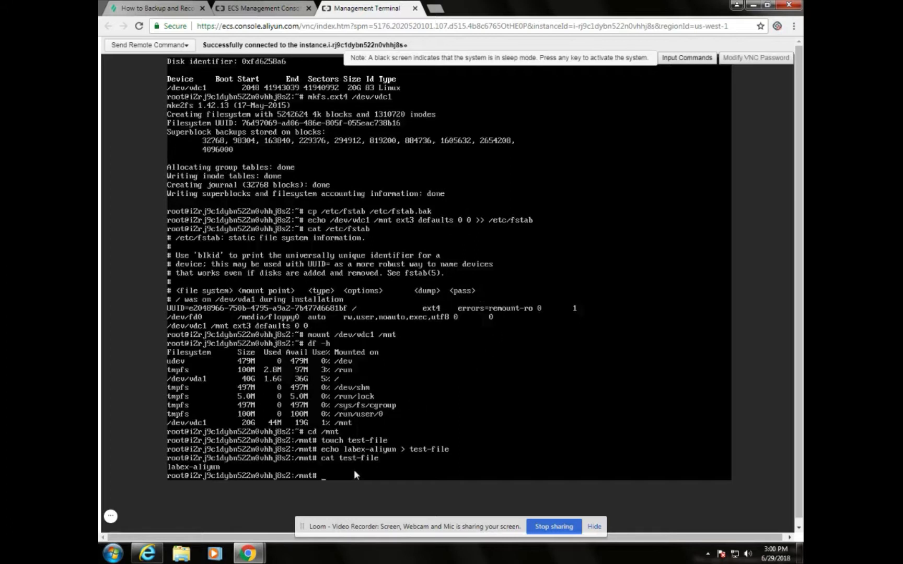
type("cd /mnt")
key("Return")
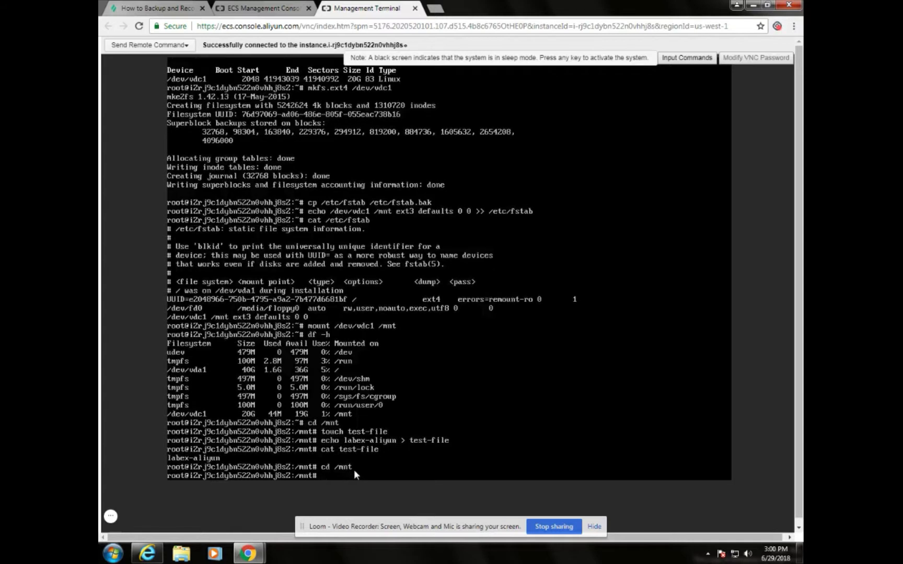
type("ll")
key("Return")
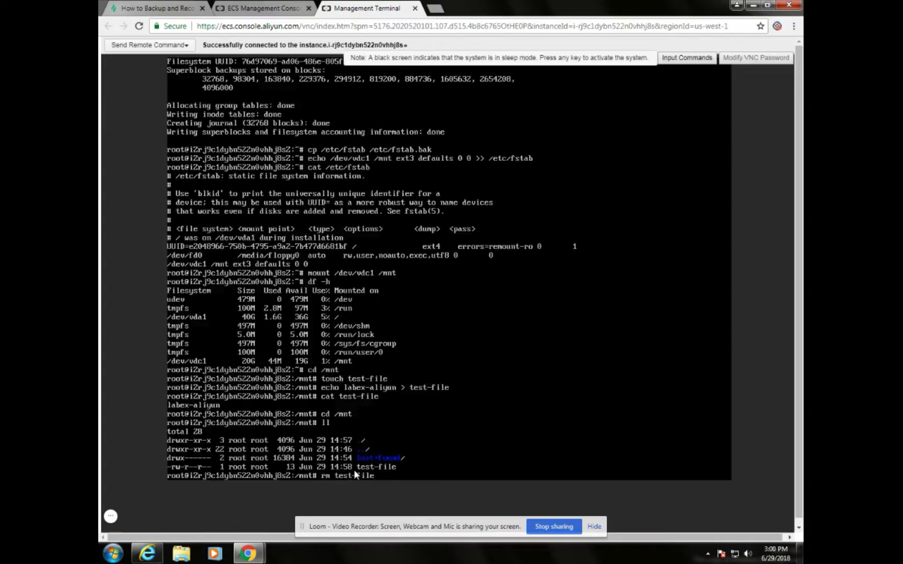
type("rm test-file")
key("Return")
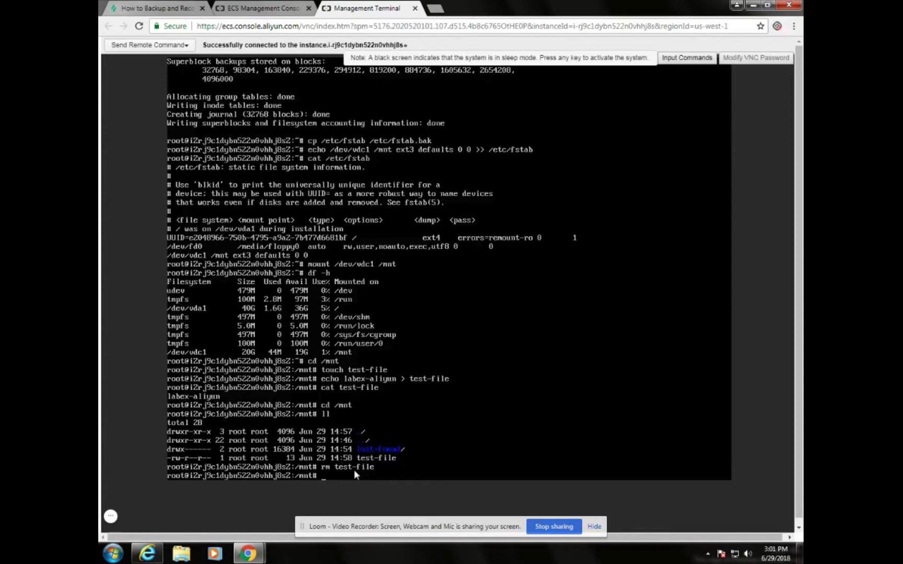
Return to the instance list in the ECS console and stop the running instance with the regular Stop option
left_click(256, 8)
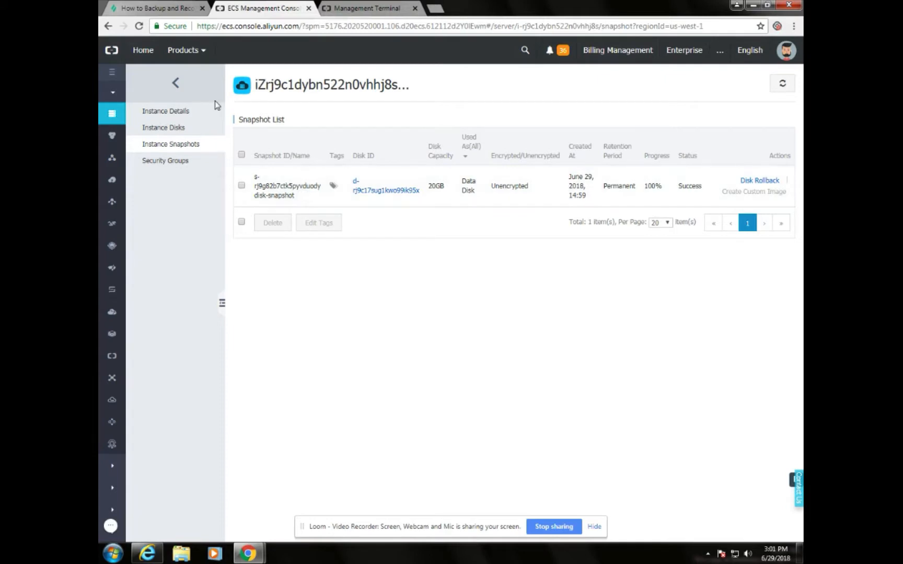
left_click(177, 88)
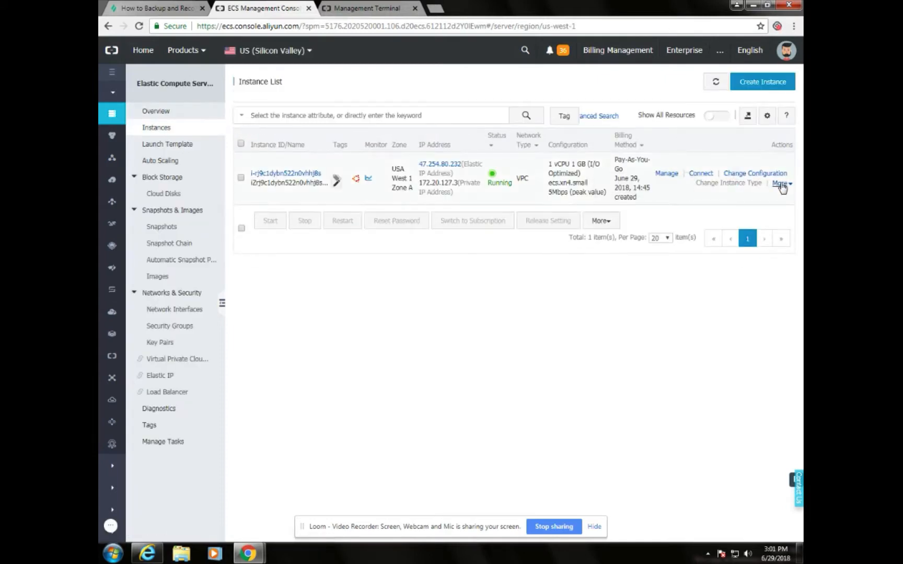
left_click(780, 184)
mouse_move(733, 217)
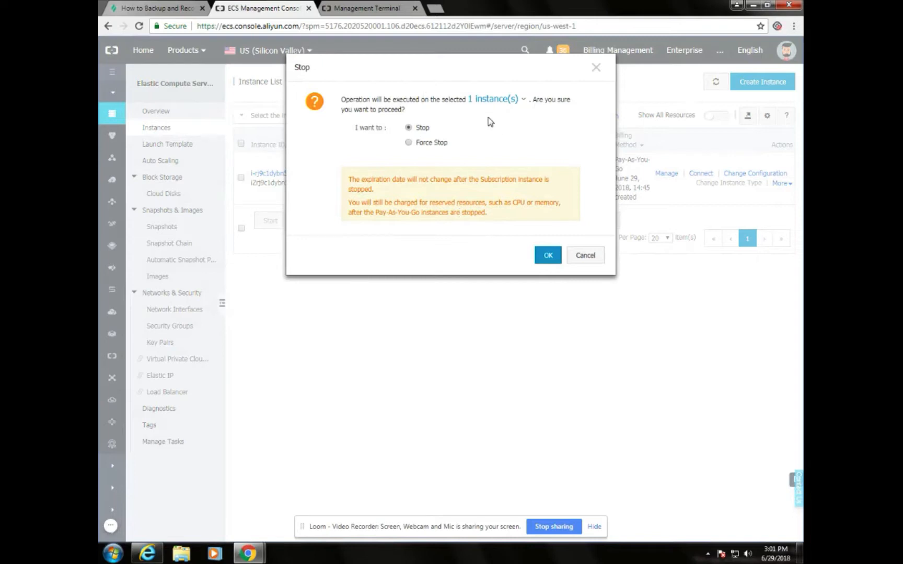
left_click(546, 255)
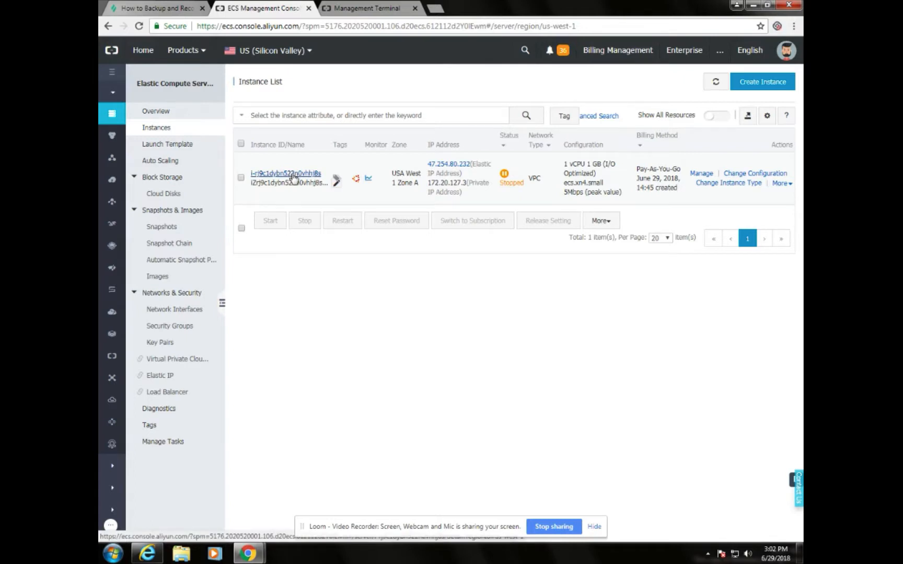
Roll the stopped instance's data disk back to "disk-snapshot", with the instance set to start immediately after the rollback
left_click(290, 177)
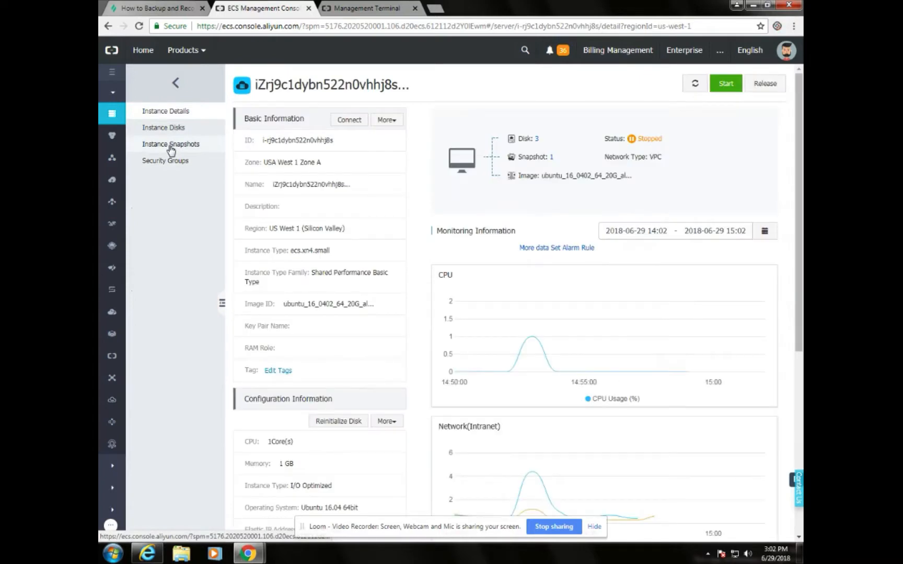
left_click(170, 147)
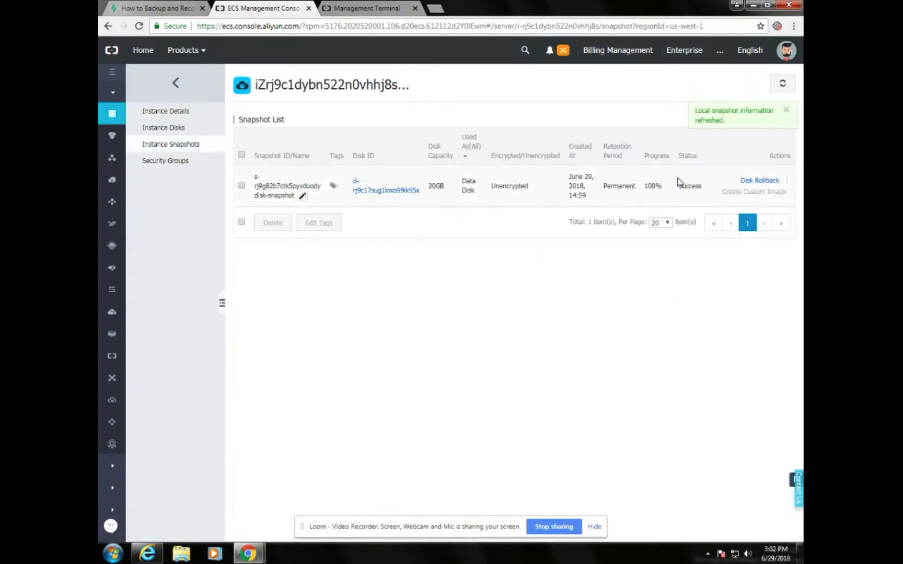
left_click(757, 181)
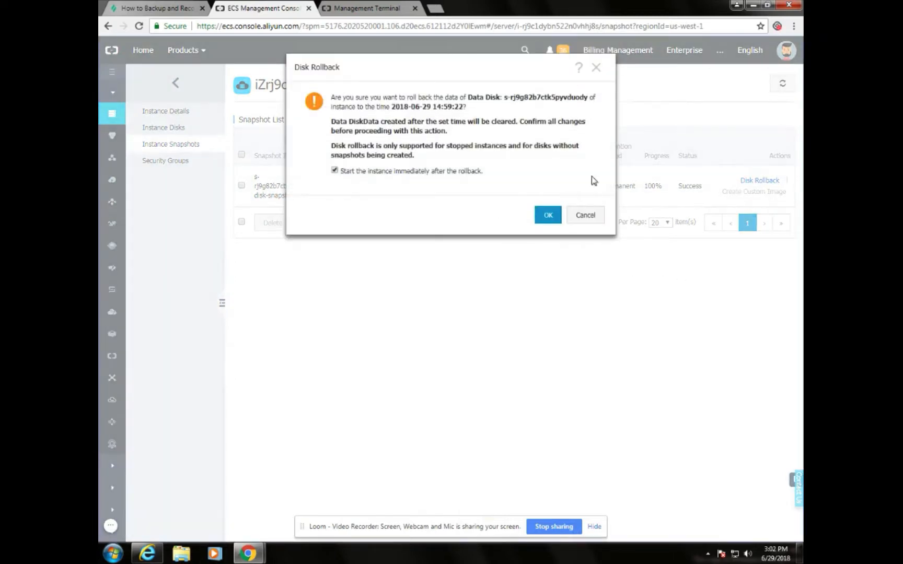
left_click(549, 217)
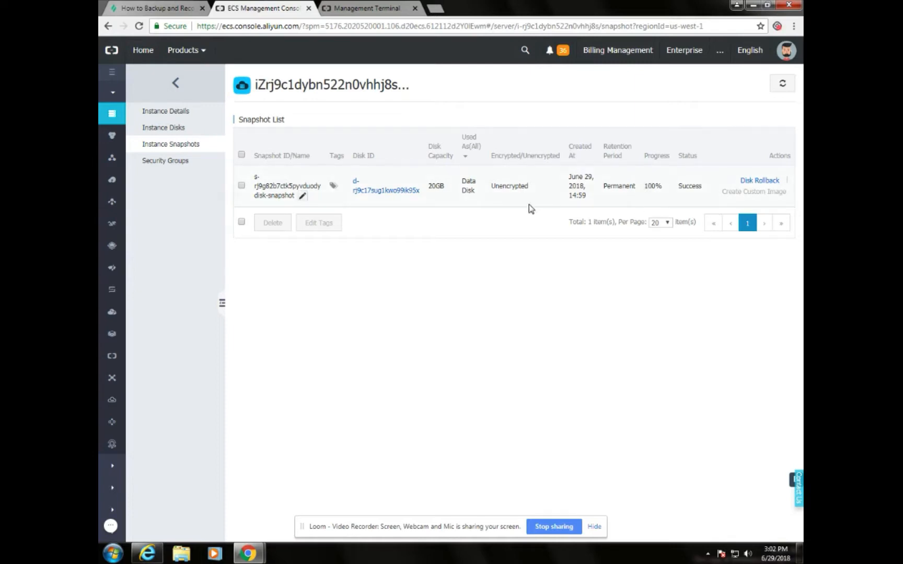
left_click(175, 83)
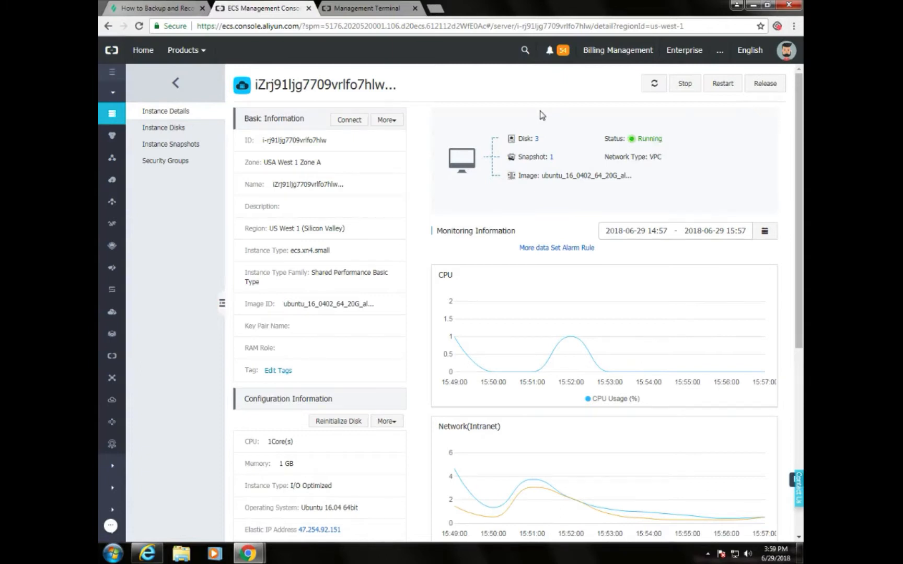
In the Management Terminal, change to /mnt, list its contents with "ll" and print test-file with cat
left_click(351, 10)
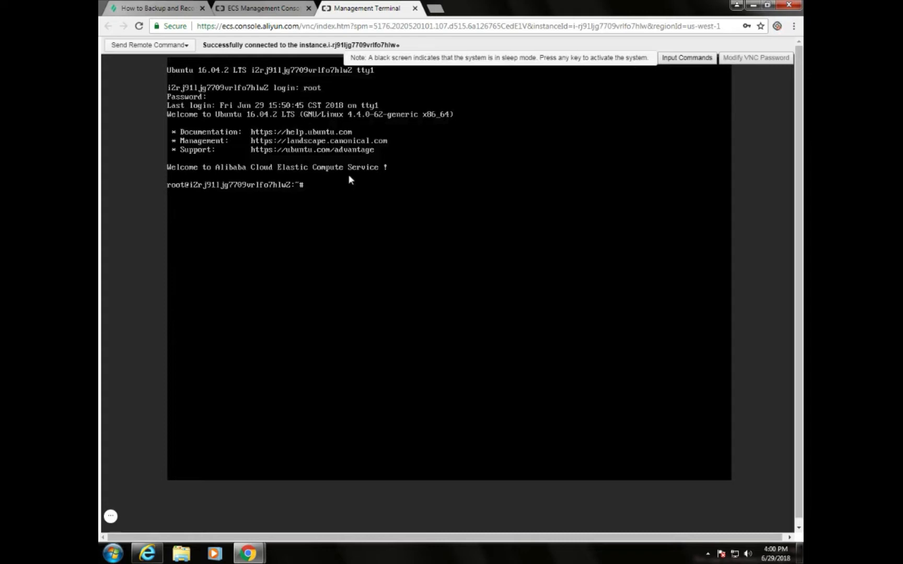
type("cd /mnt")
key("Return")
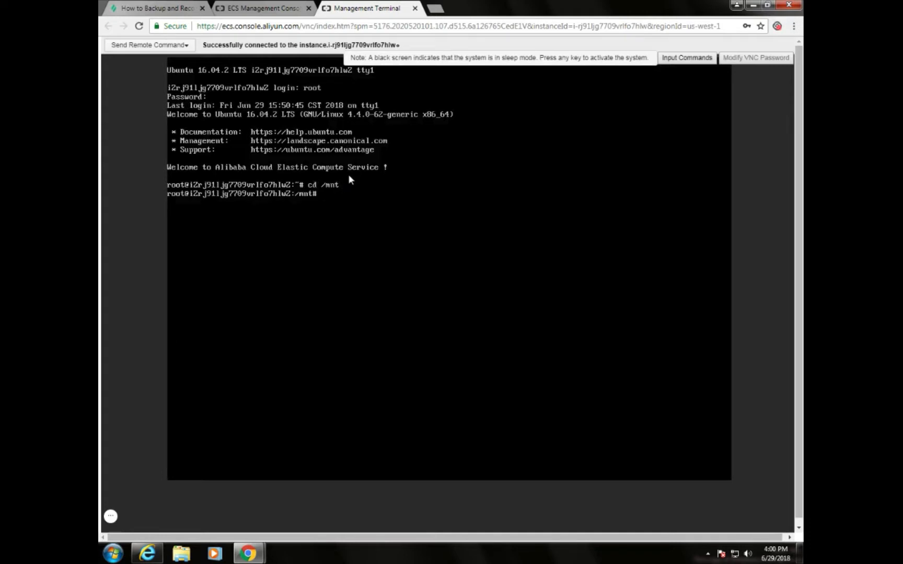
type("ll")
key("Return")
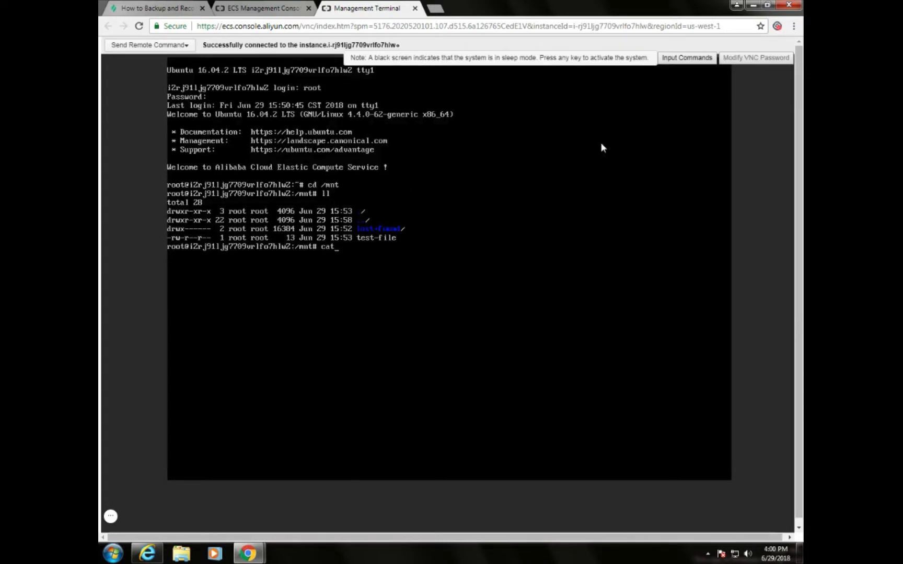
type("test-file")
key("Return")
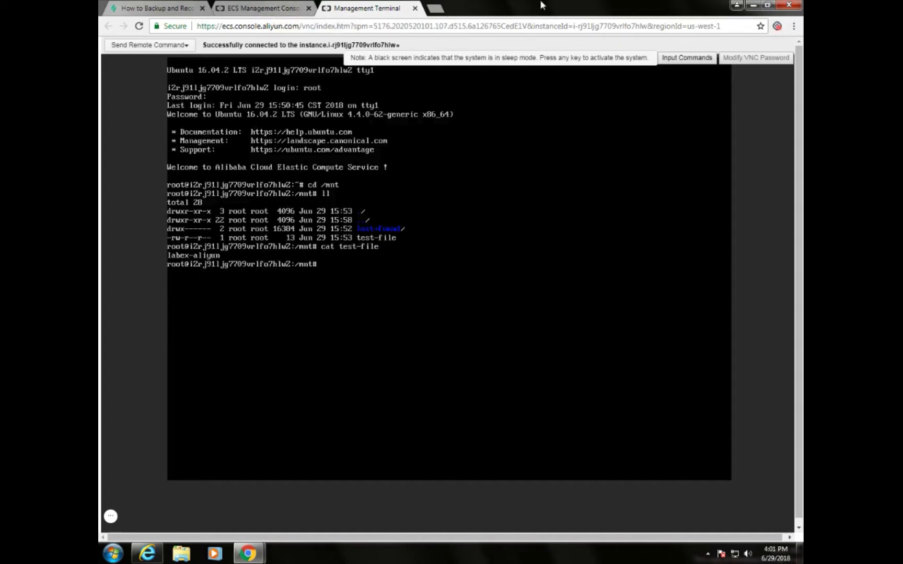
Move up to the parent directory with "cd ../" and refresh the package lists with "apt-get update"
type("cd ../")
key("Return")
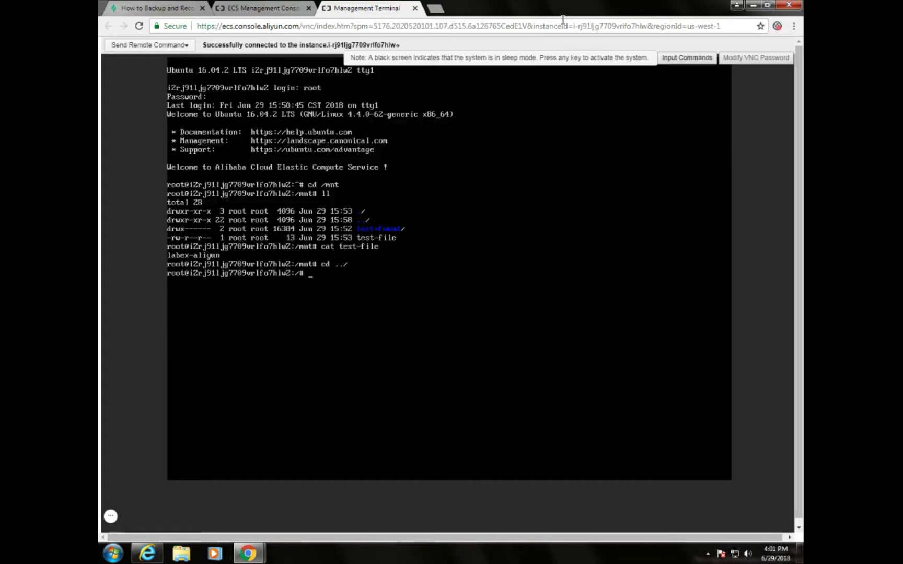
type("apt-get update")
key("Return")
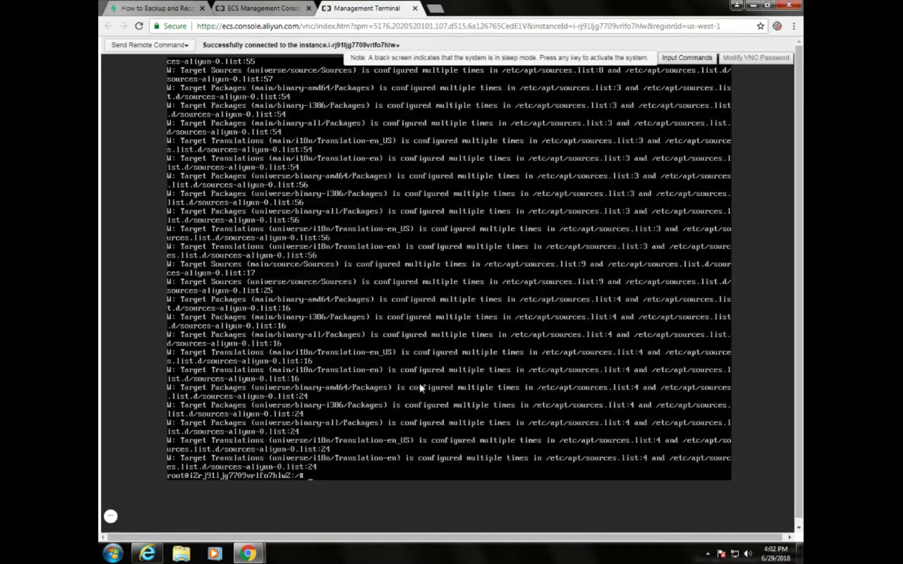
Install git with "apt-get install git", accepting the installation with "y", and run "git" to check that it works
type("apt-get install git")
key("Return")
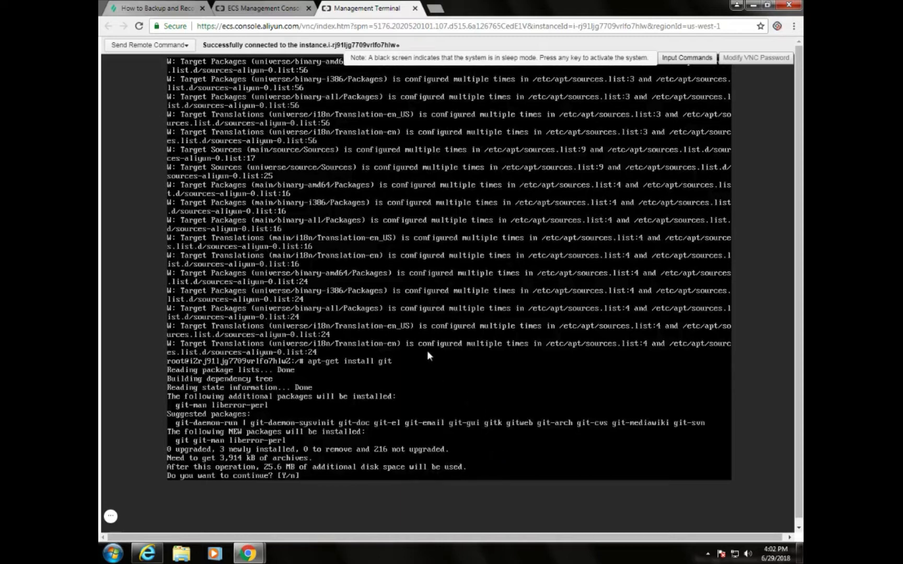
type("y")
key("Return")
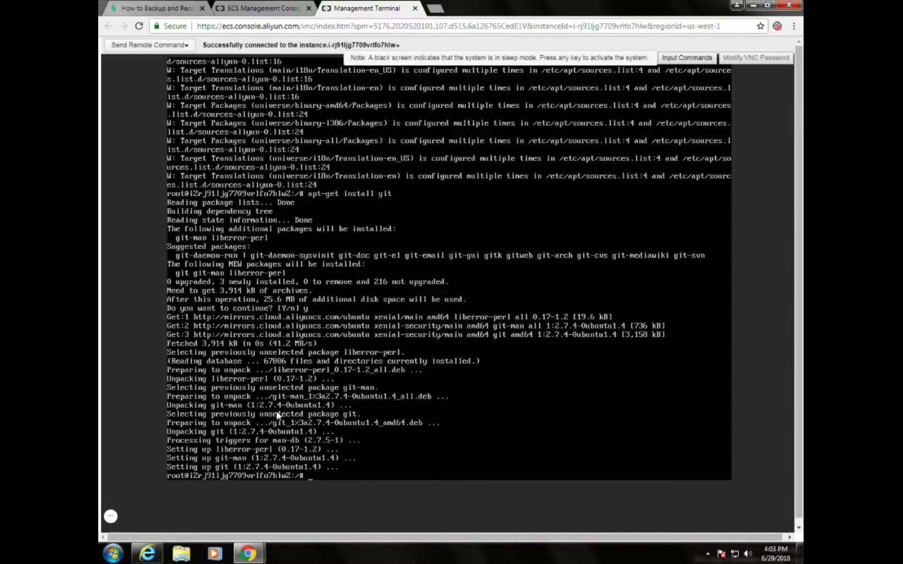
type("git")
key("Return")
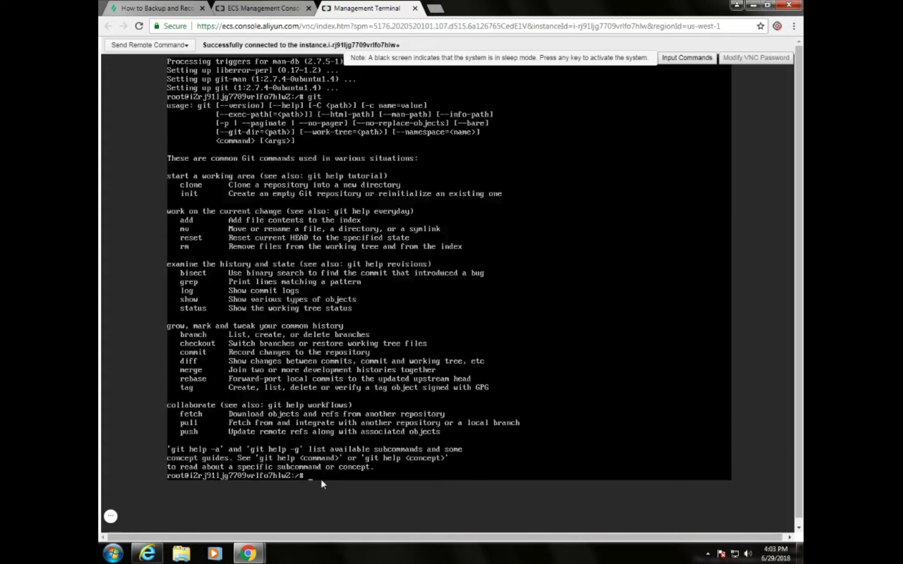
From the instance's disk list in the ECS console, create a snapshot named "system" of the 40GB Ultra Cloud system disk
left_click(267, 8)
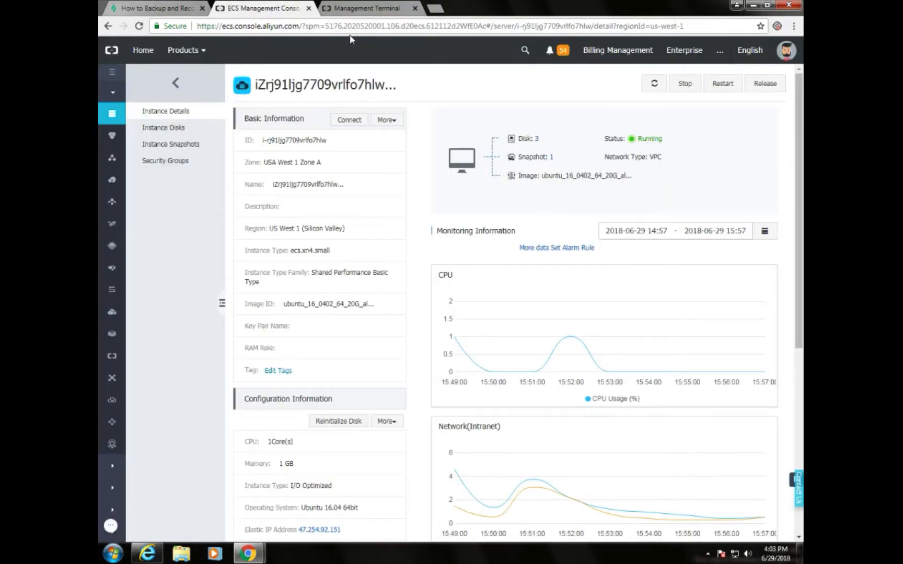
left_click(175, 130)
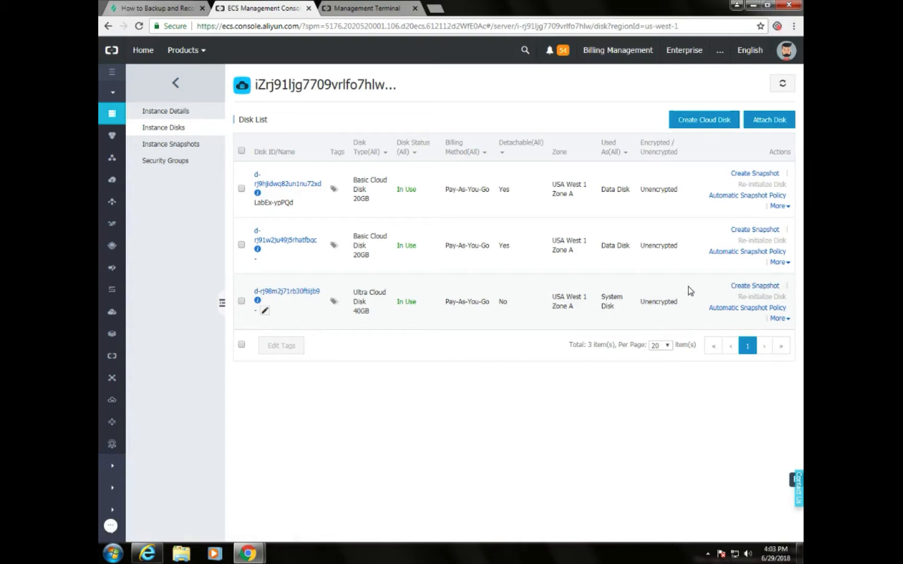
left_click(750, 286)
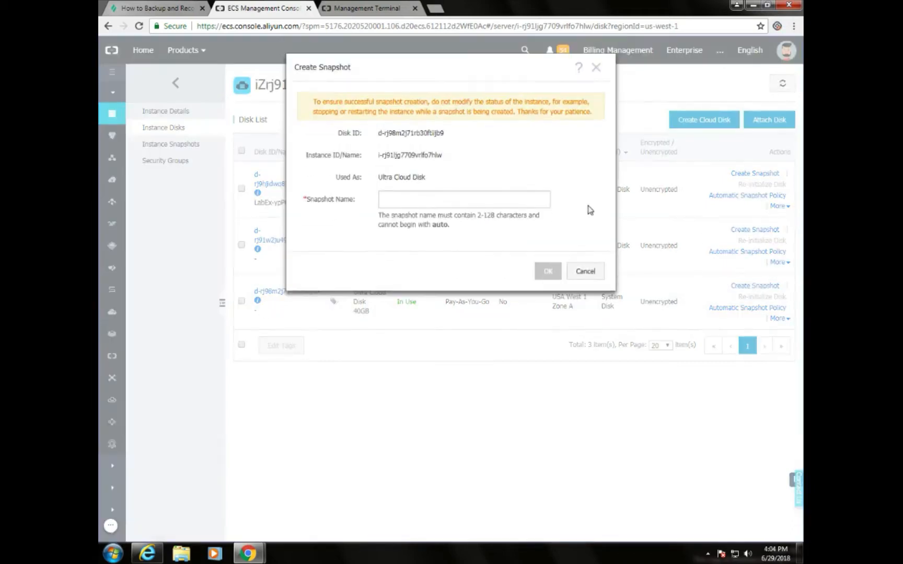
left_click(453, 200)
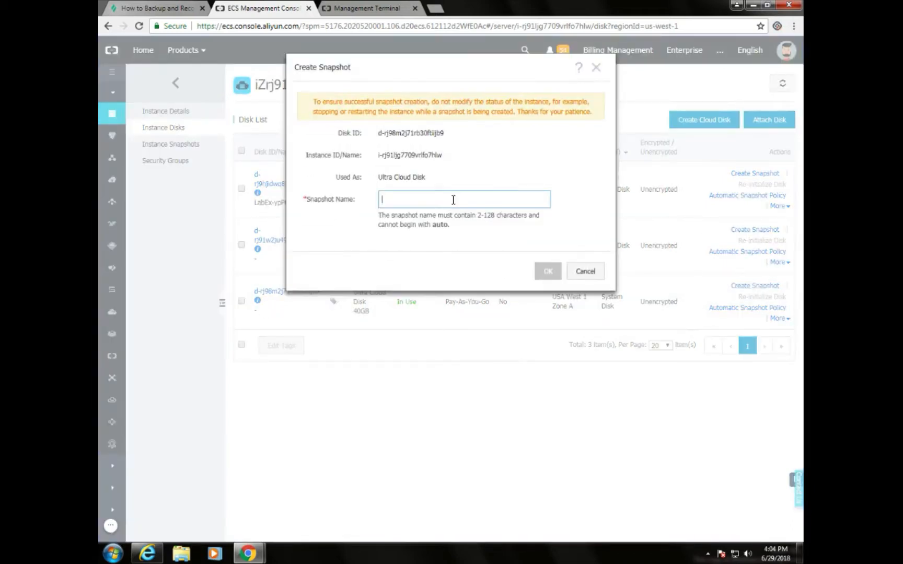
type("system")
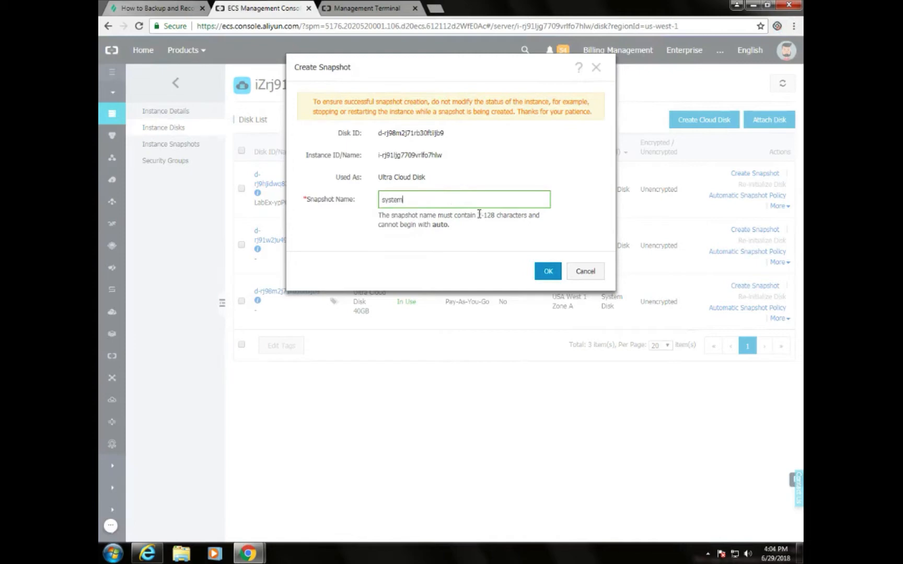
left_click(548, 271)
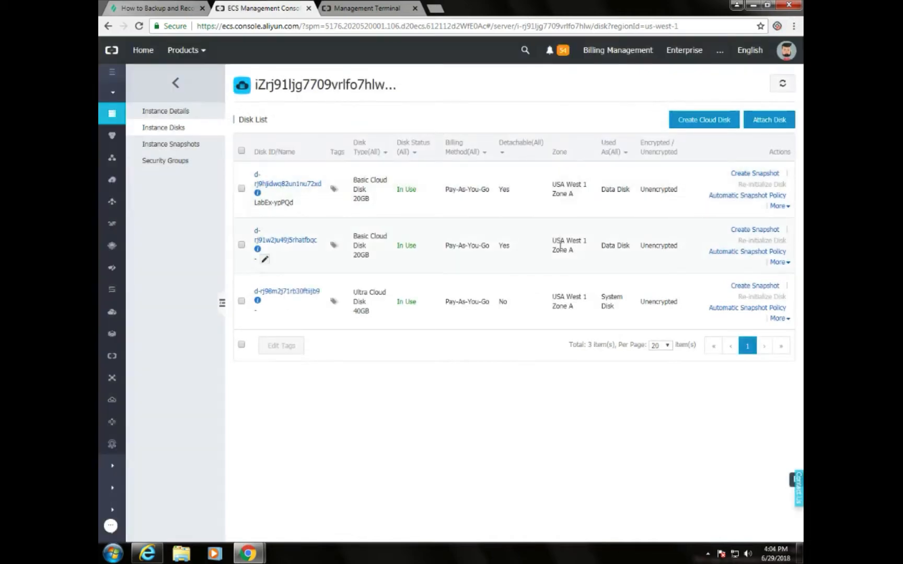
From the instance's snapshots, start a custom image based on the "system" snapshot and name it "labex_aliyun_image"
left_click(169, 144)
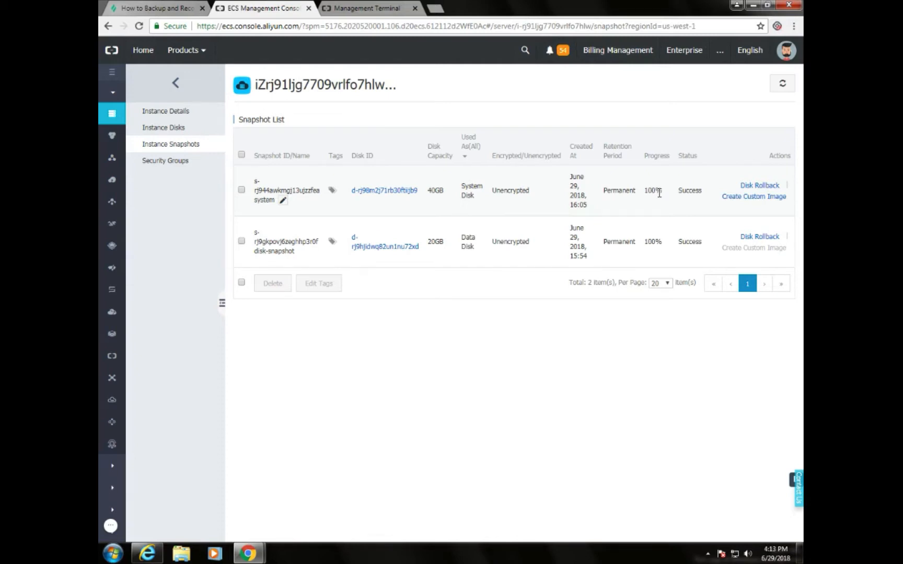
left_click(749, 204)
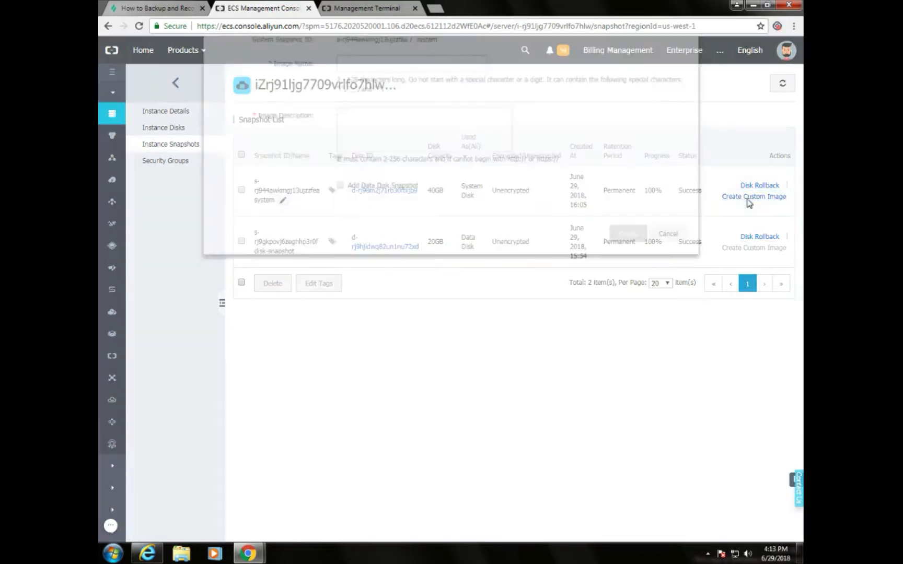
left_click(426, 129)
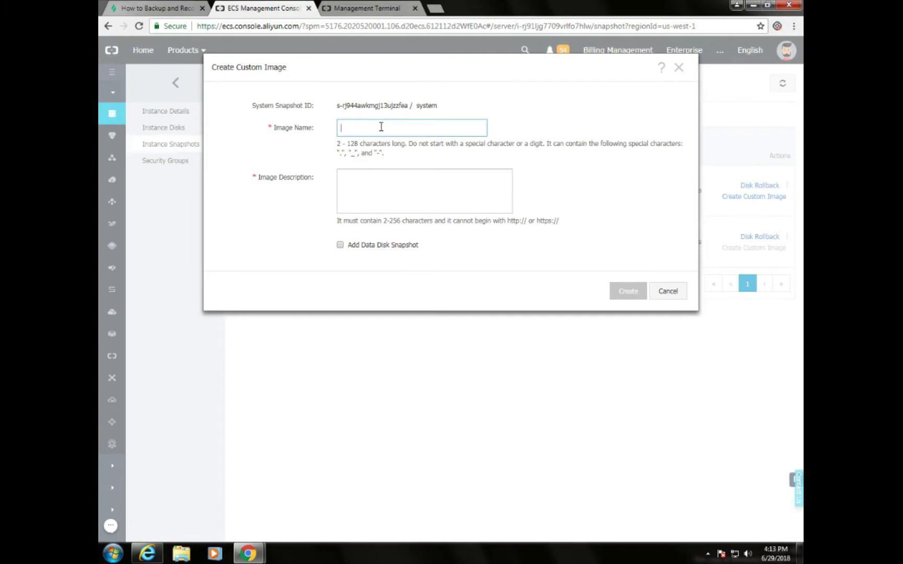
type("labex_aliyun")
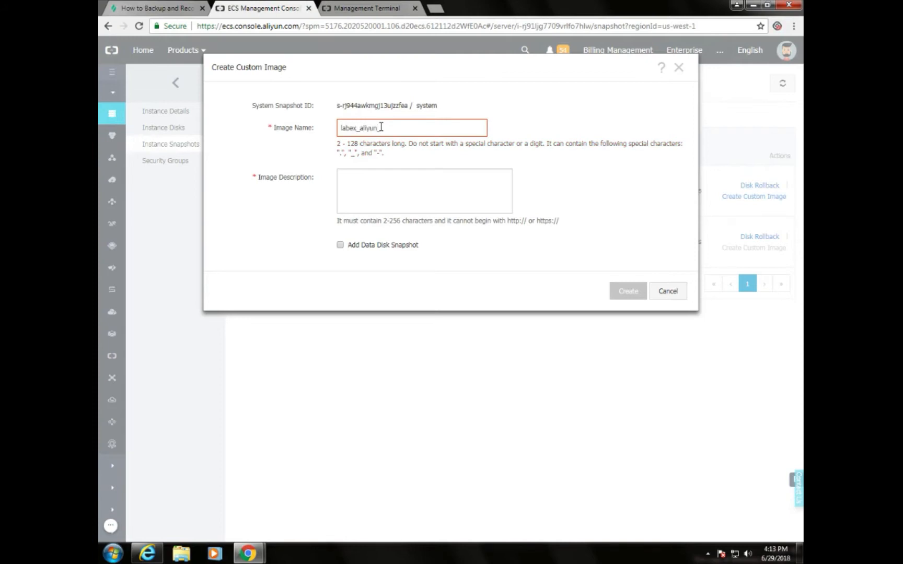
type("_imahge")
key("BackSpace")
key("BackSpace")
key("BackSpace")
type("he")
key("Tab")
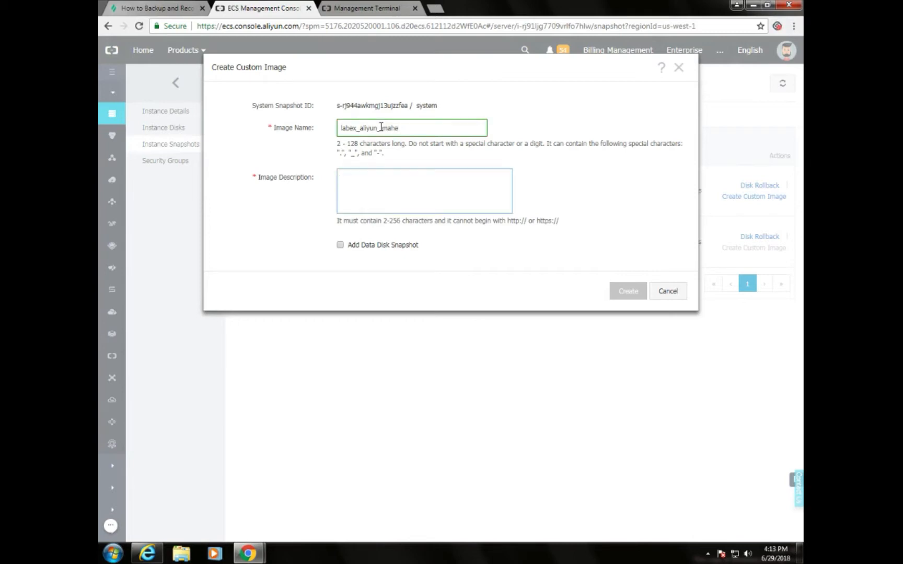
left_click(395, 128)
key("BackSpace")
type("g")
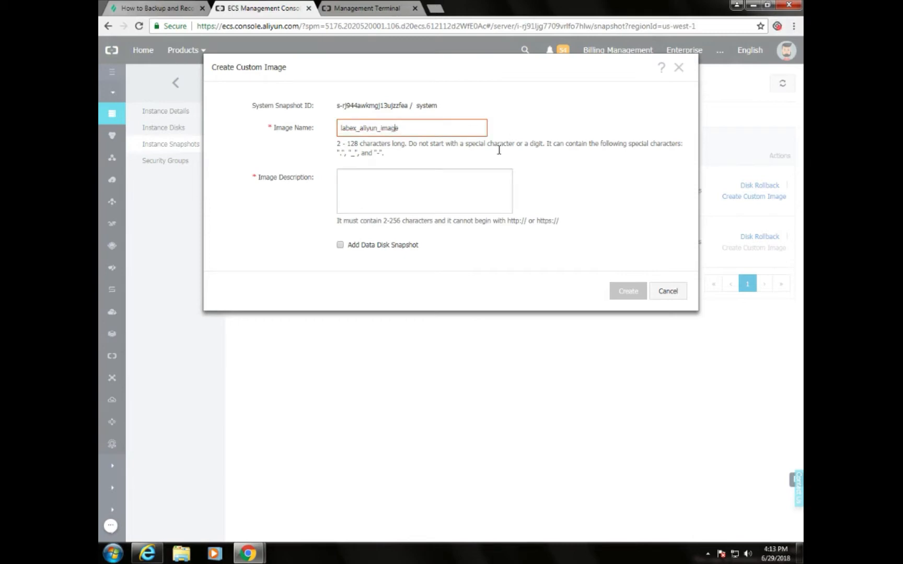
Copy the image name into the description, create the custom image and return to the console overview to check it under Images
left_click(456, 178)
left_click_drag(417, 128, 249, 133)
key("ctrl+c")
left_click(372, 186)
key("ctrl+v")
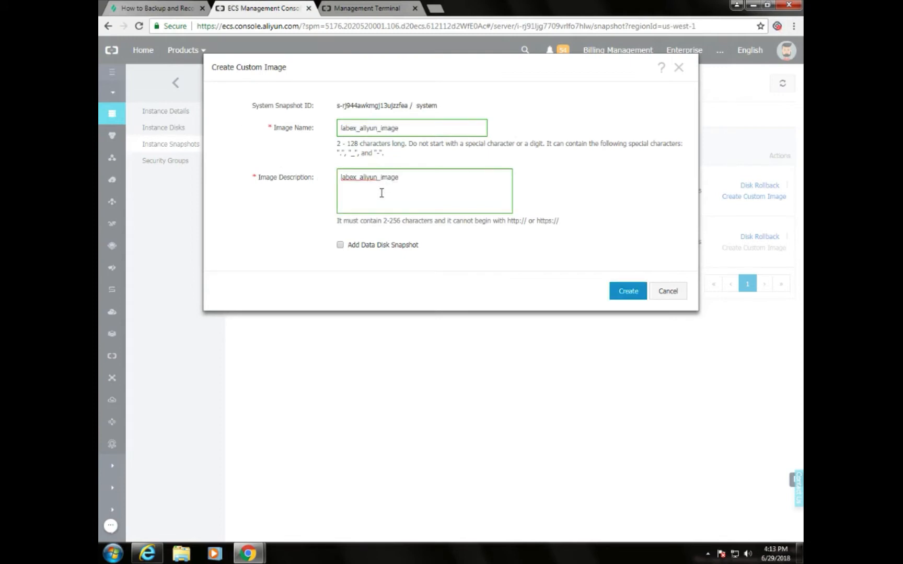
key("BackSpace")
key("Delete")
left_click(635, 296)
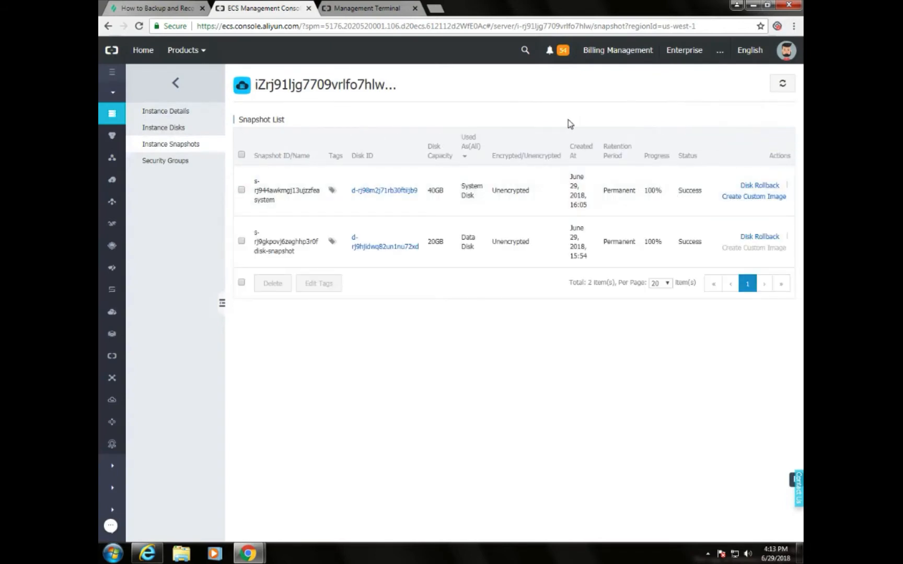
left_click(176, 85)
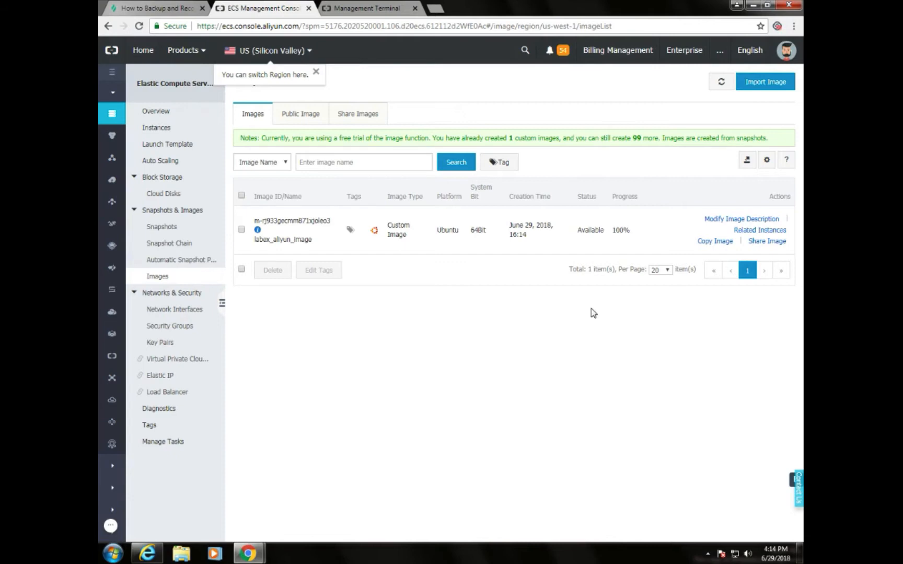
From the instance list, start creating a new instance and set its region to US West 1 (Silicon Valley), US West 1 Zone A
left_click(169, 130)
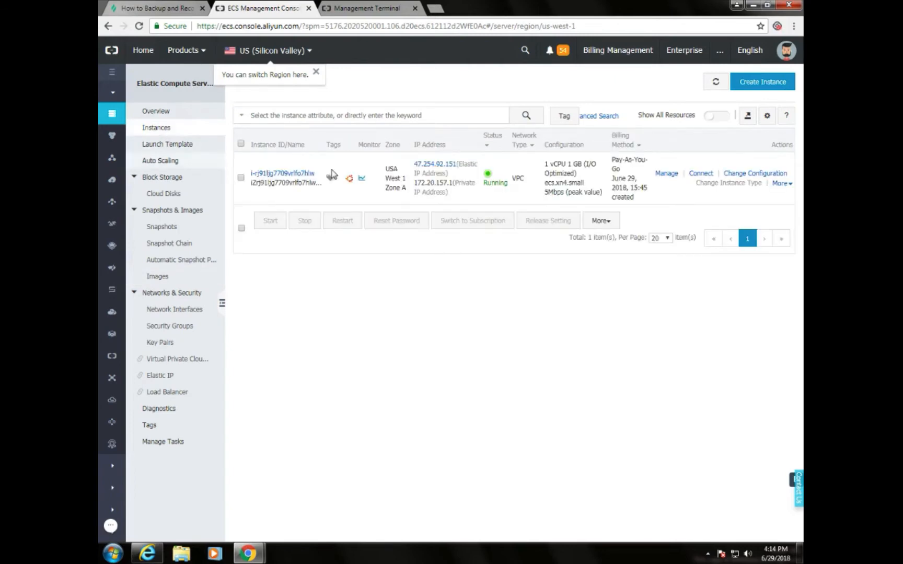
left_click(772, 84)
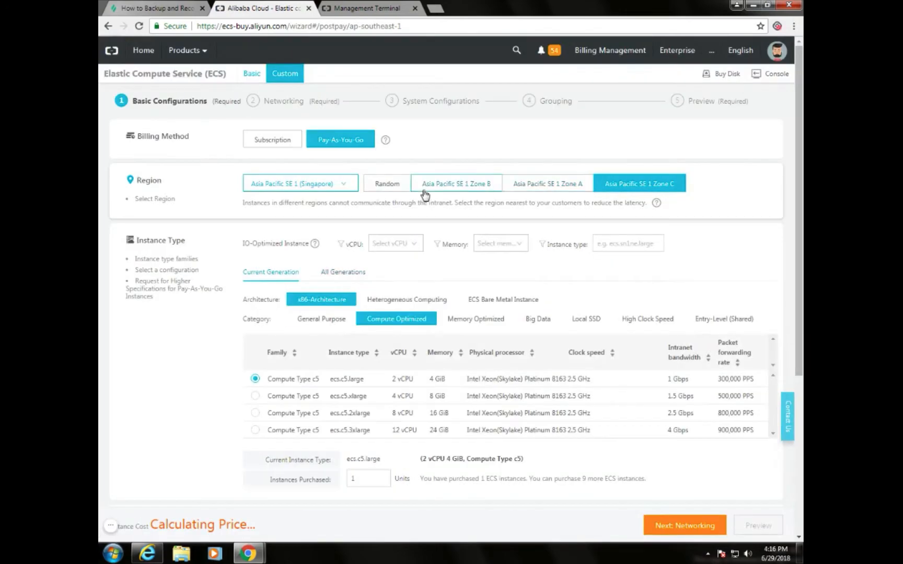
left_click(338, 187)
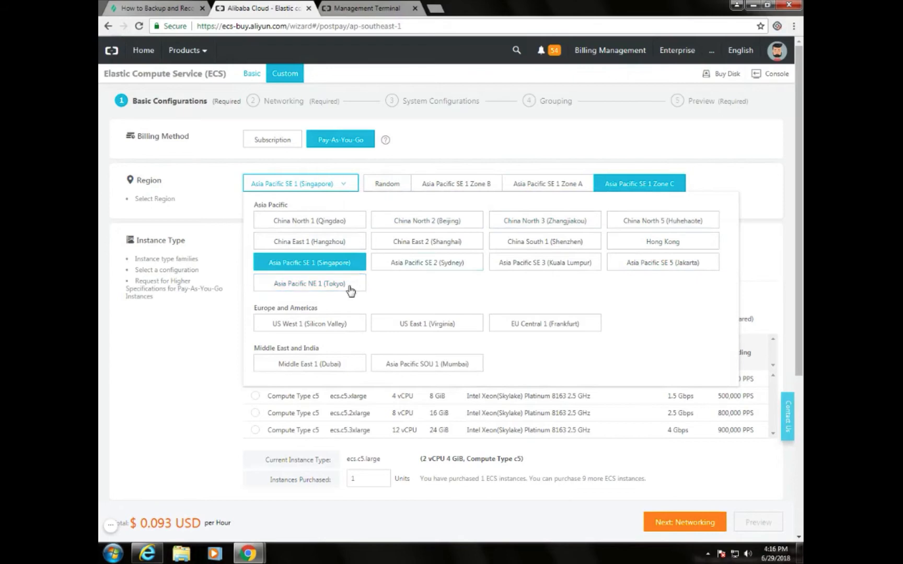
left_click(333, 324)
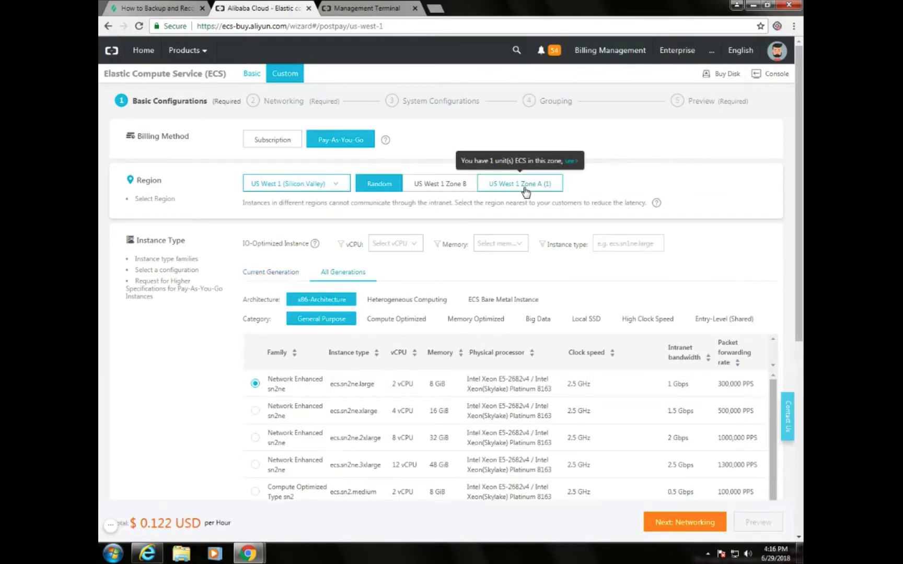
left_click(525, 190)
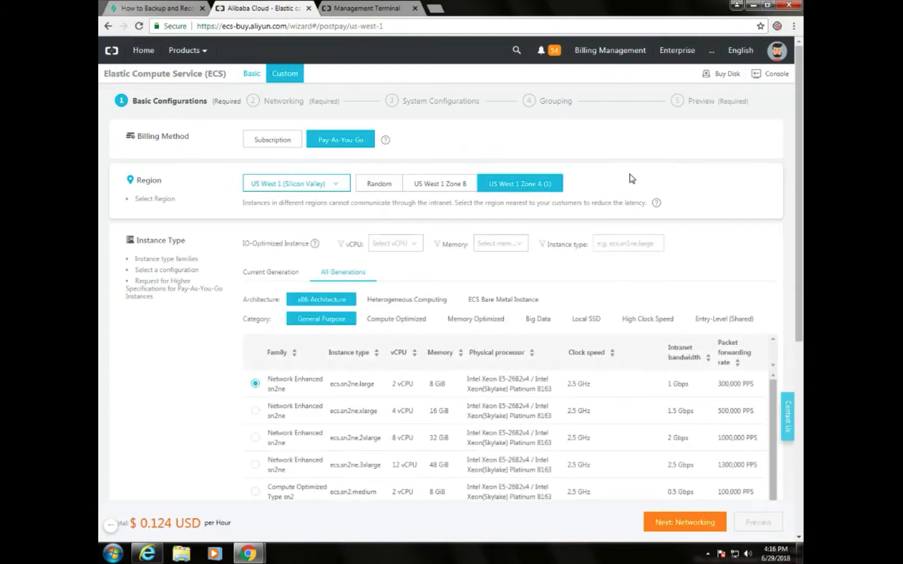
scroll(642, 190, "down", 3)
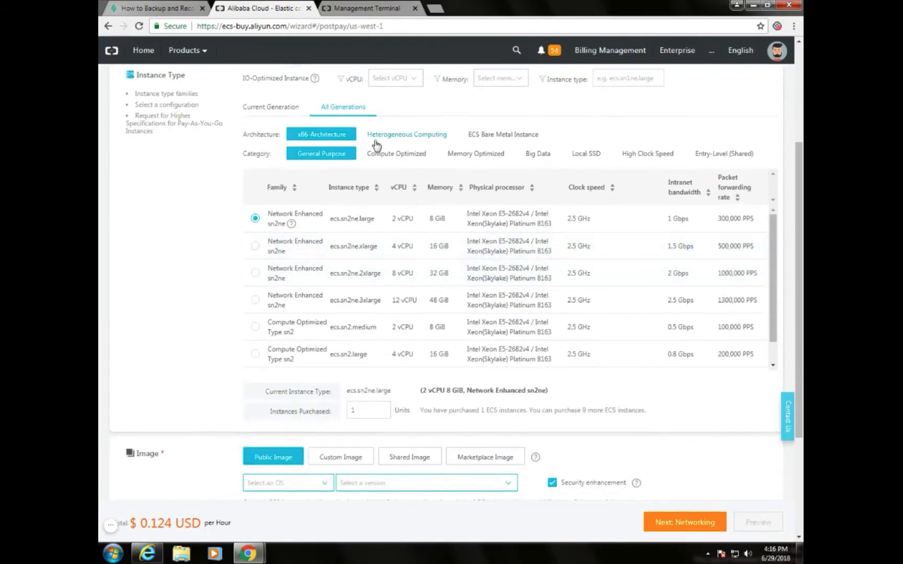
Keep the ecs.sn2ne.large instance type and set the new instance's image to the custom image labex_aliyun_image
scroll(361, 293, "down", 1)
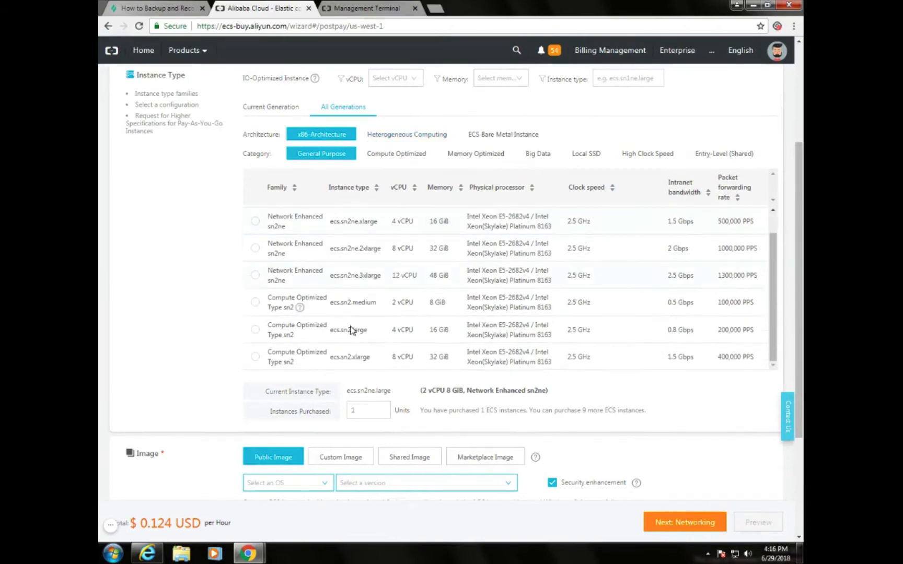
scroll(261, 350, "down", 3)
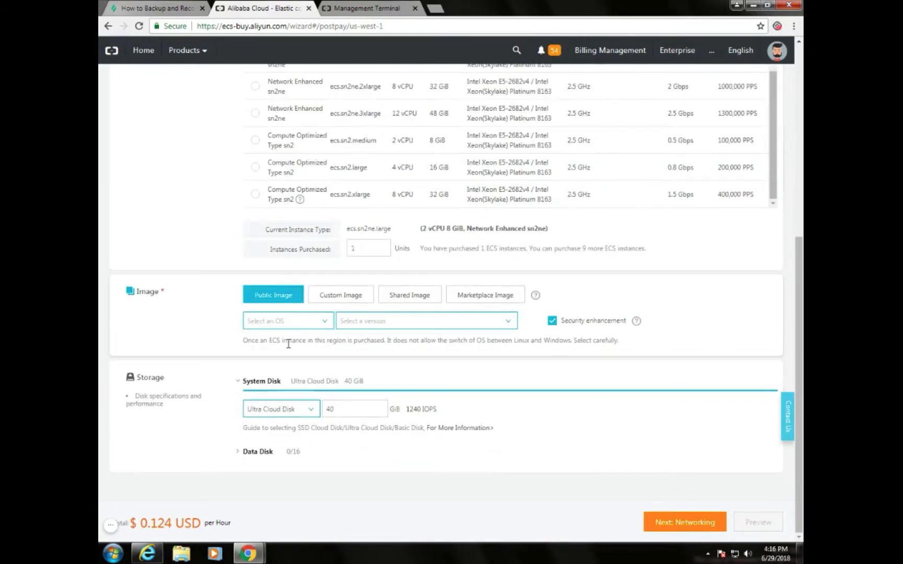
left_click(360, 304)
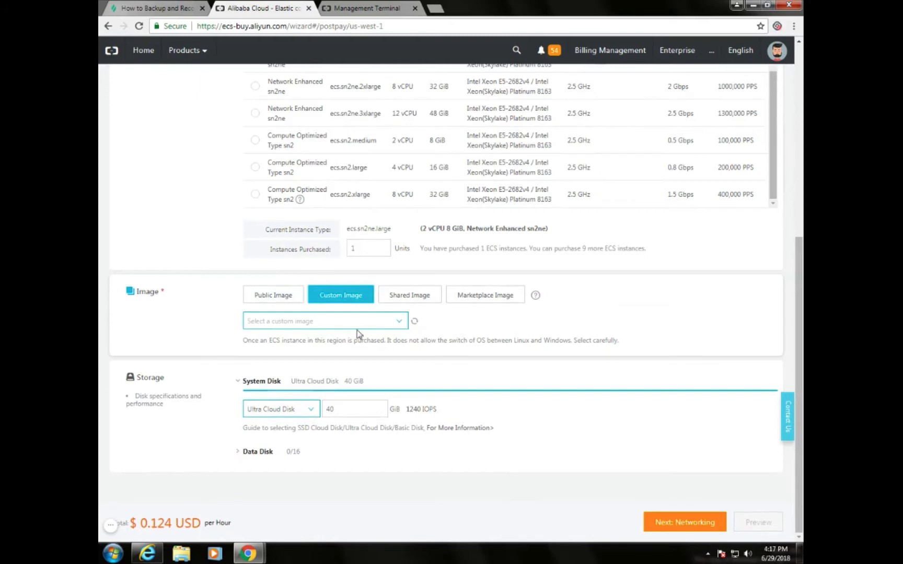
left_click(376, 328)
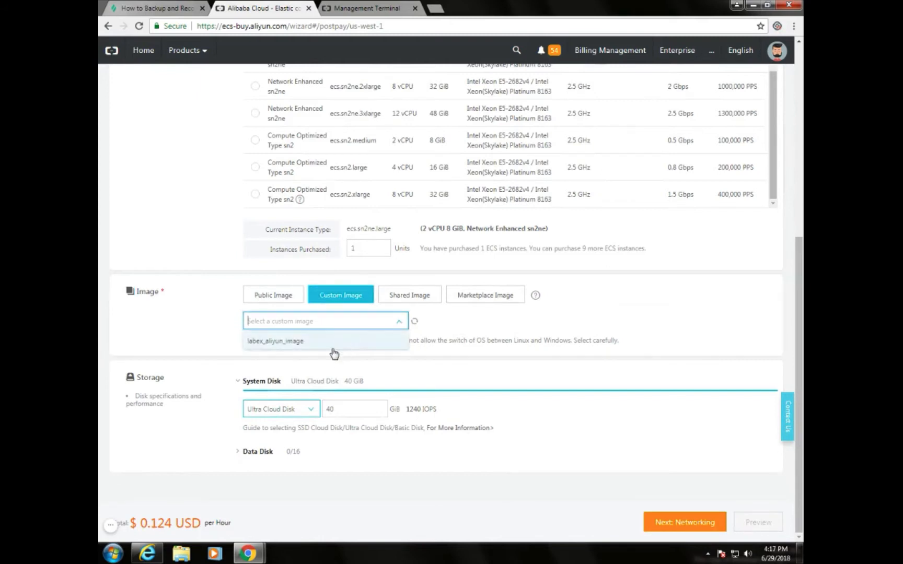
left_click(303, 347)
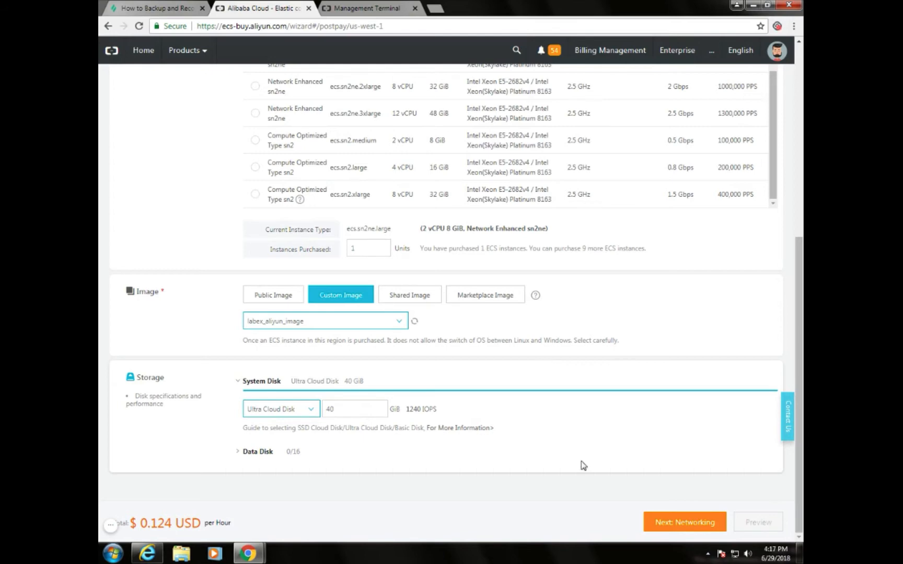
Proceed through networking to the order preview, accept the ECS and product terms of service, and try to create the instance
left_click(678, 526)
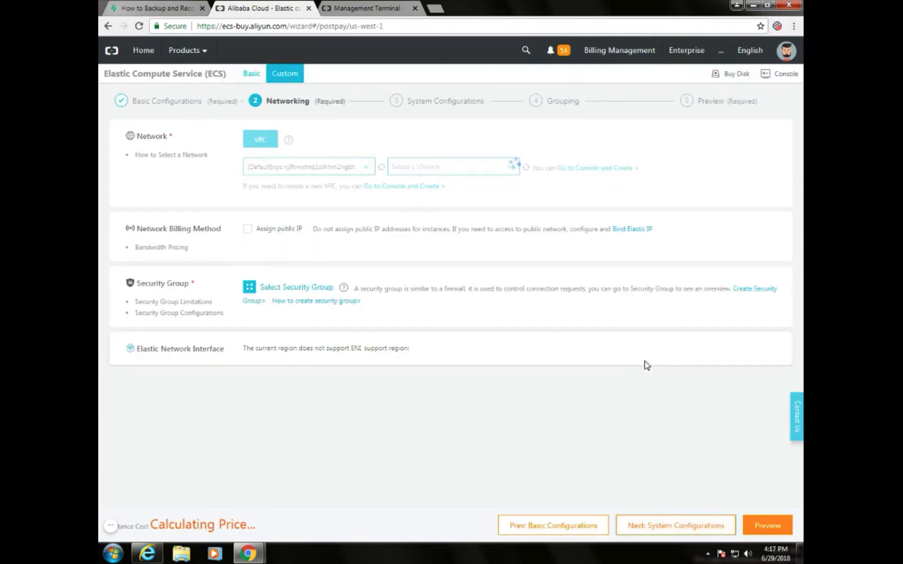
left_click(754, 524)
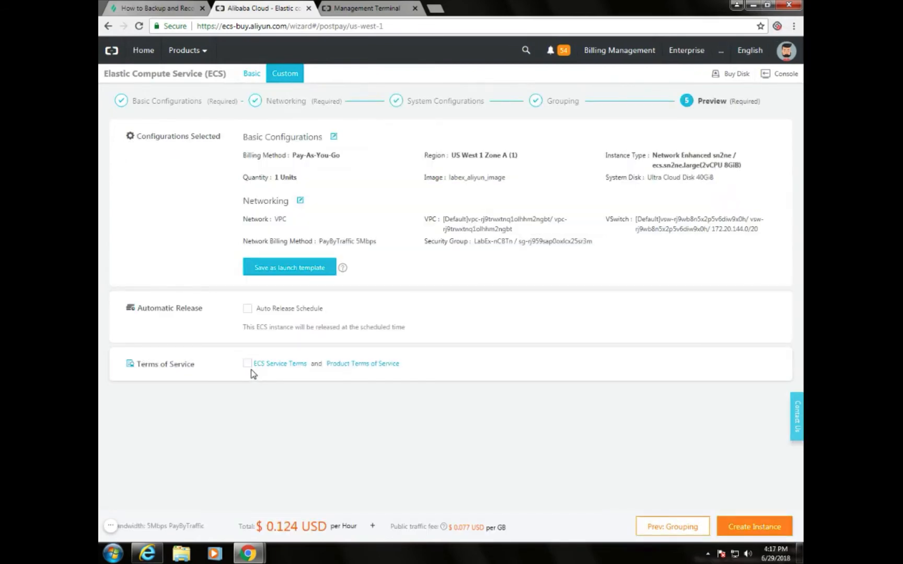
left_click(247, 363)
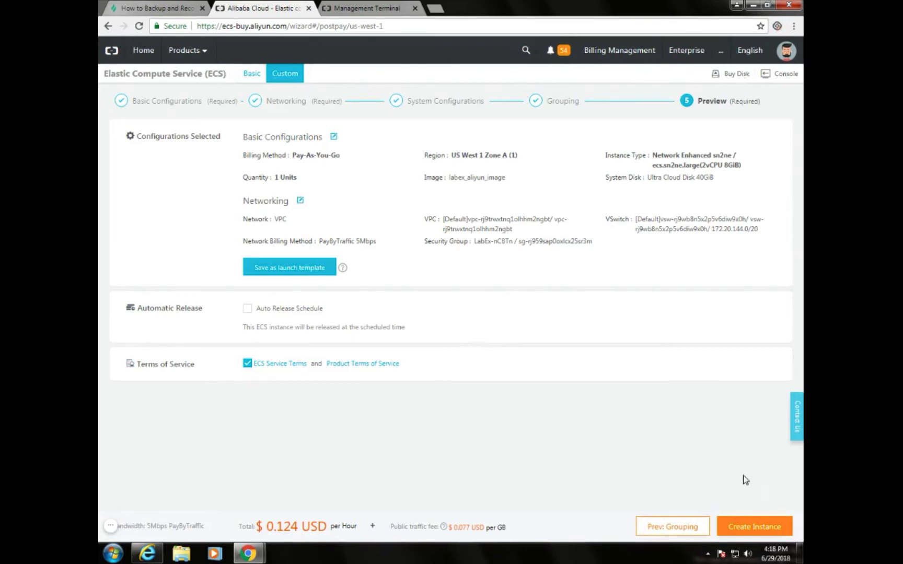
left_click(755, 528)
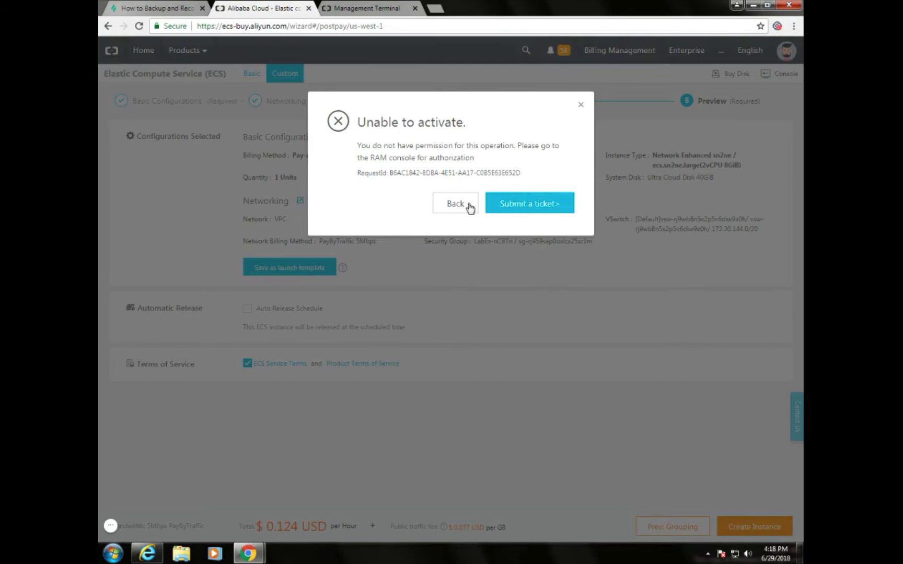
left_click(580, 104)
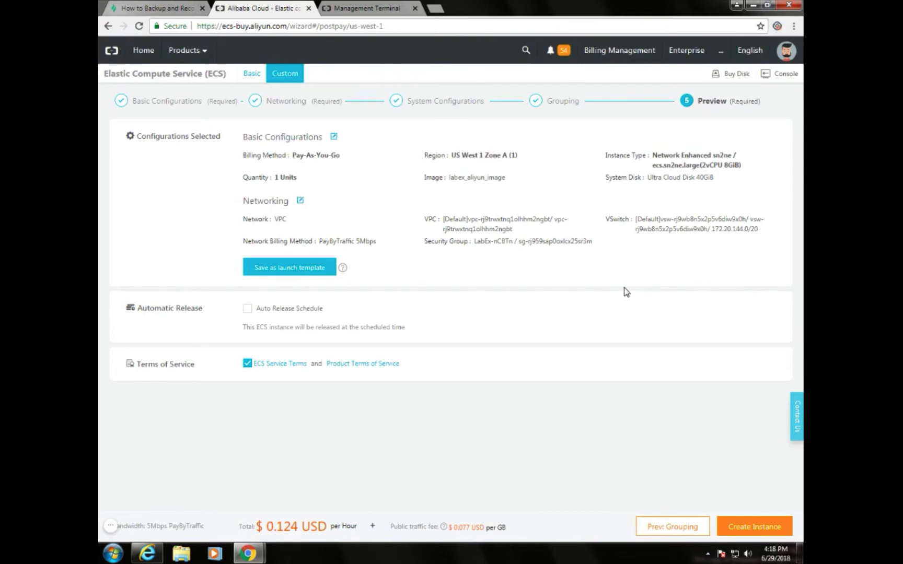
In the LabEx lab guide, review the example of an ECS instance running labex_aliyun_image and its git check in the terminal
mouse_move(683, 57)
left_click(150, 7)
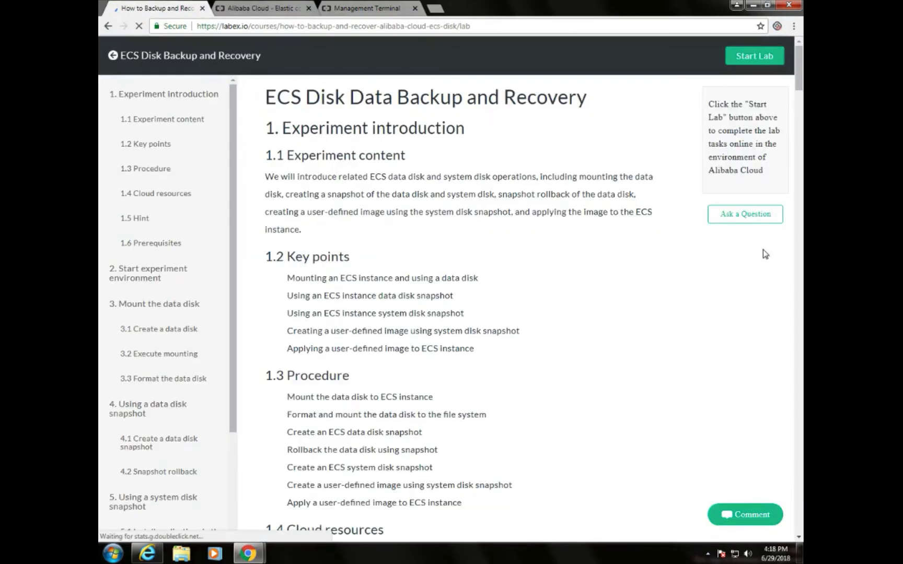
left_click_drag(799, 60, 790, 484)
scroll(423, 208, "up", 1)
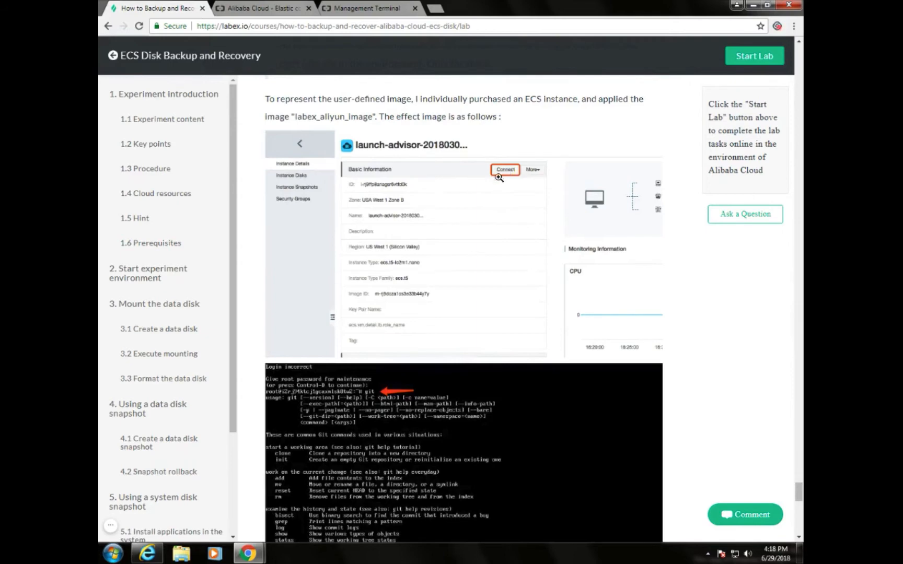
scroll(506, 196, "down", 3)
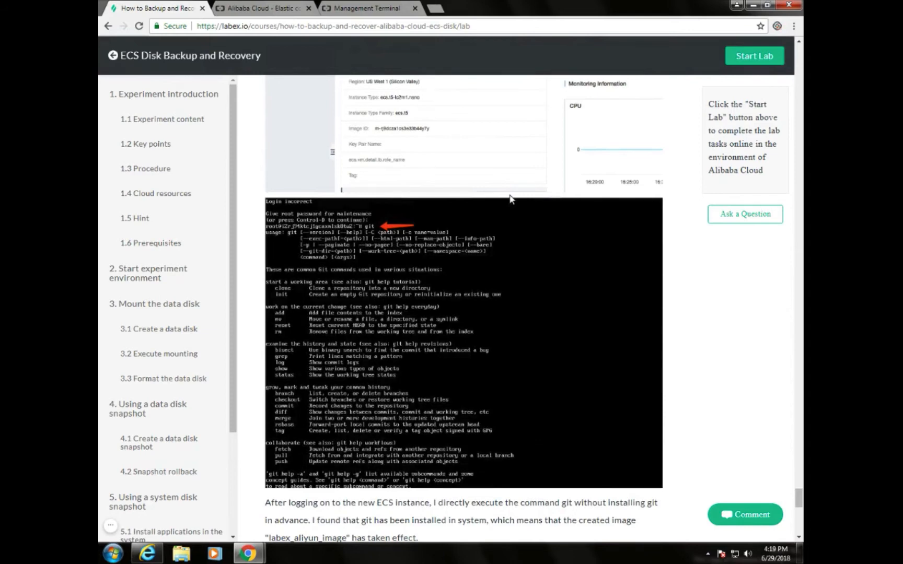
Return to the instance's Management Terminal and dismiss the browser's offer to save the password
left_click(267, 13)
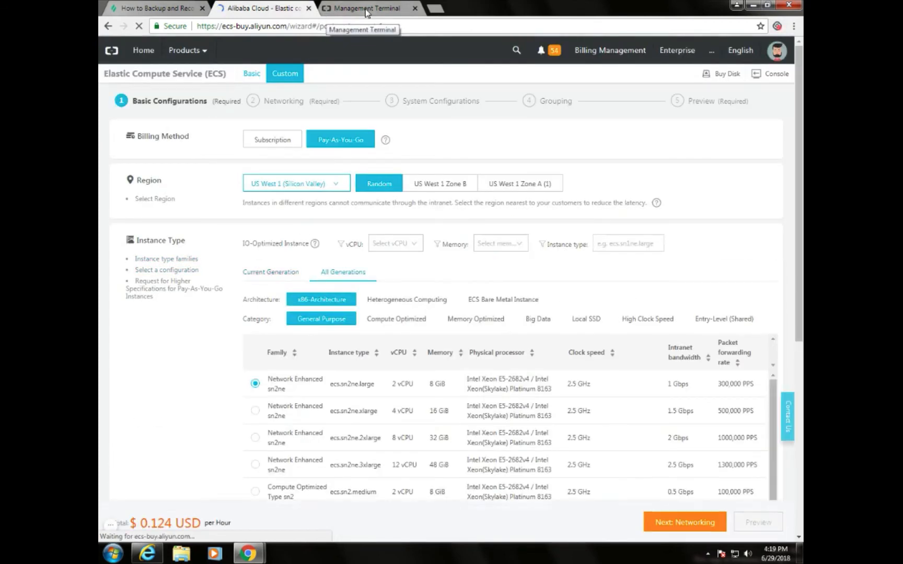
left_click(366, 8)
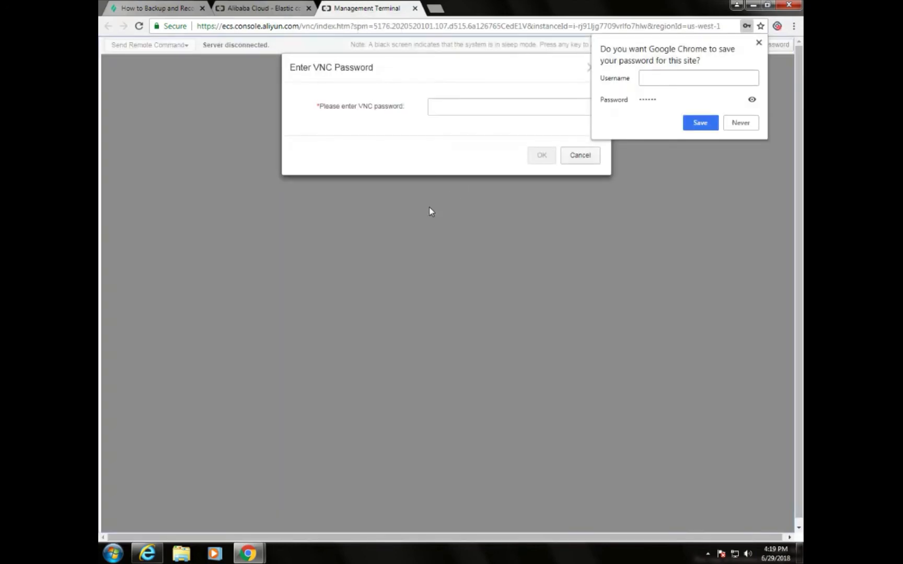
left_click(758, 43)
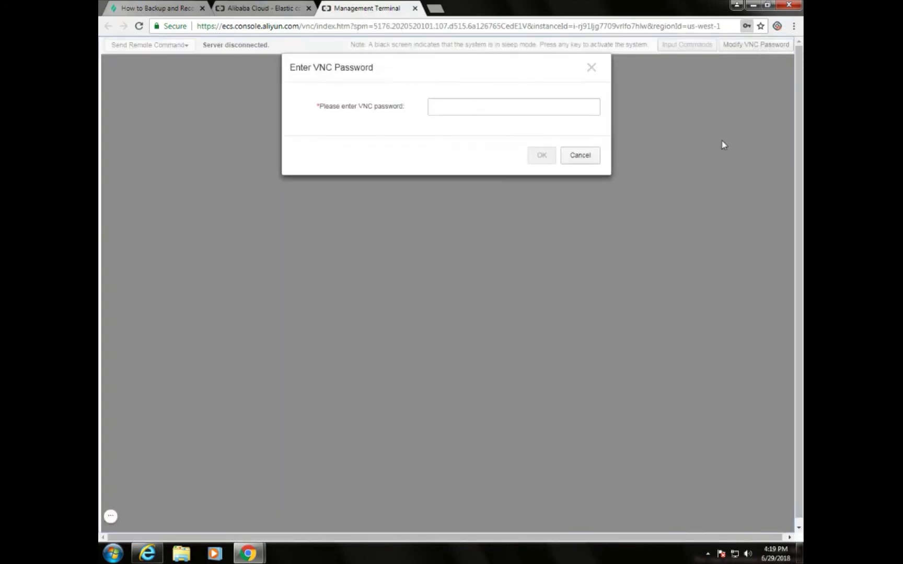
left_click(280, 7)
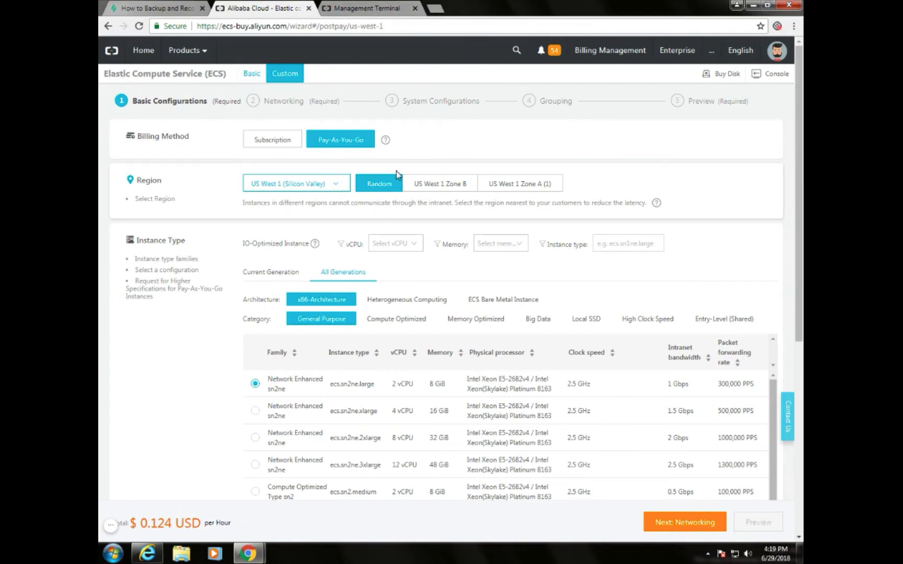
scroll(396, 174, "down", 3)
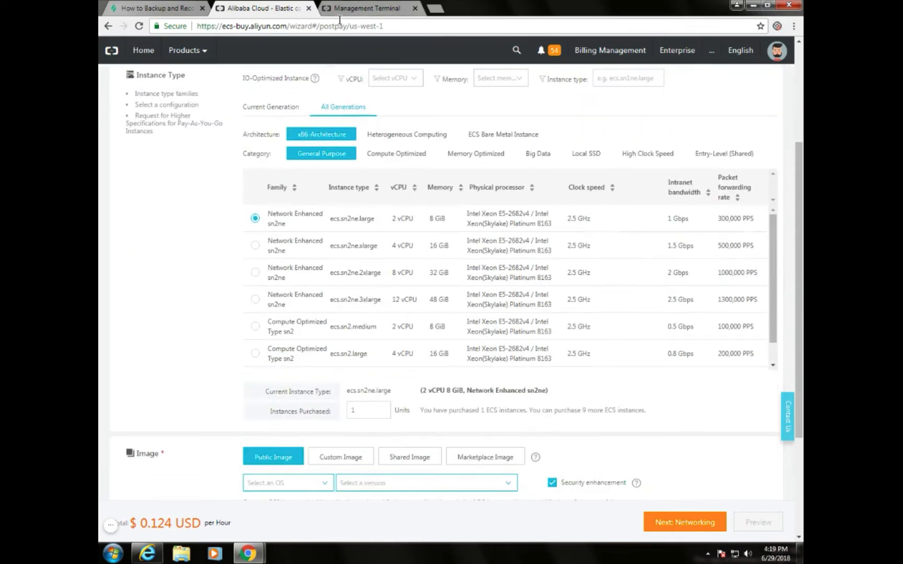
left_click(351, 7)
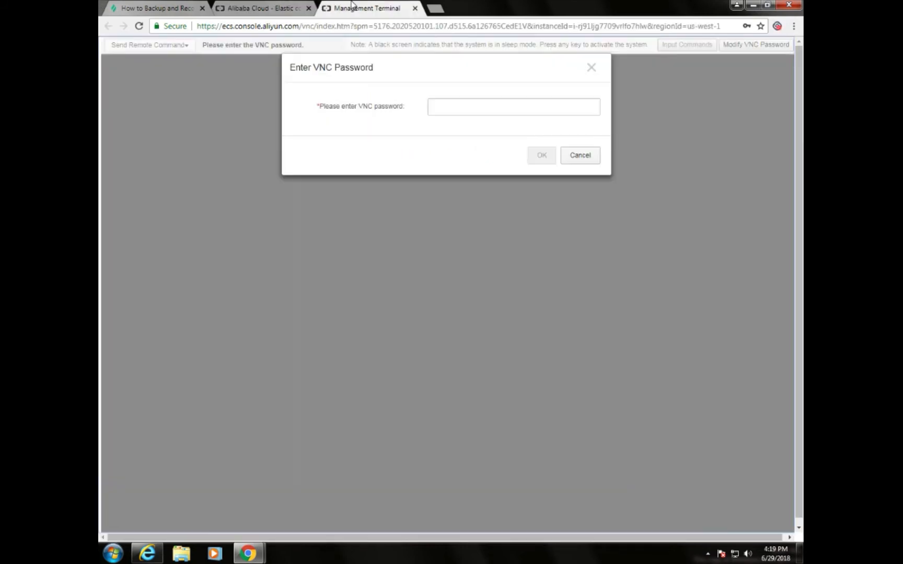
left_click(296, 8)
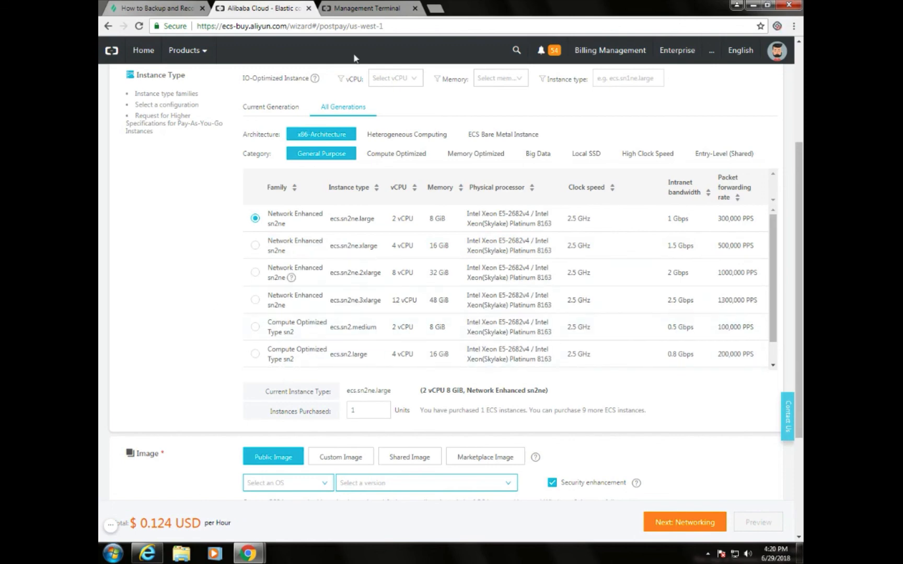
left_click(353, 13)
left_click(269, 8)
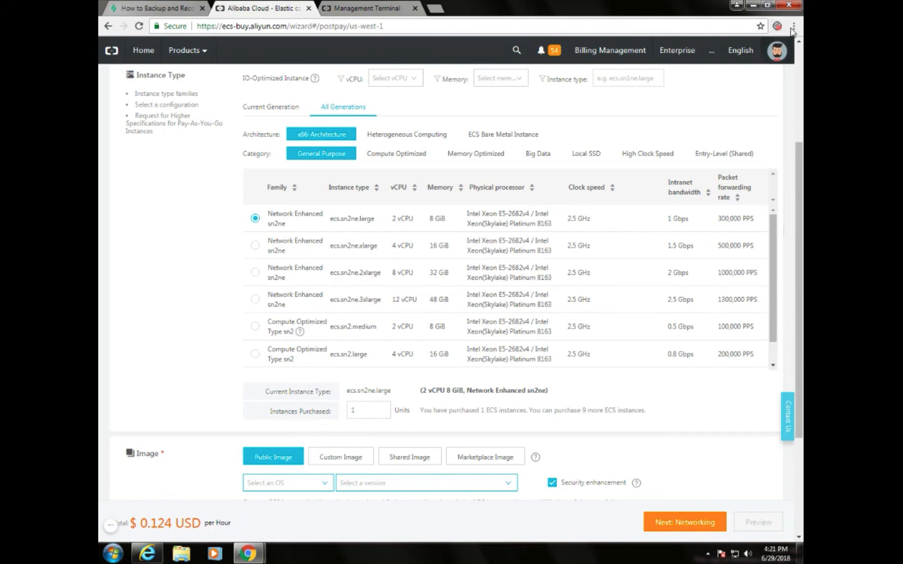
left_click(111, 529)
left_click(207, 525)
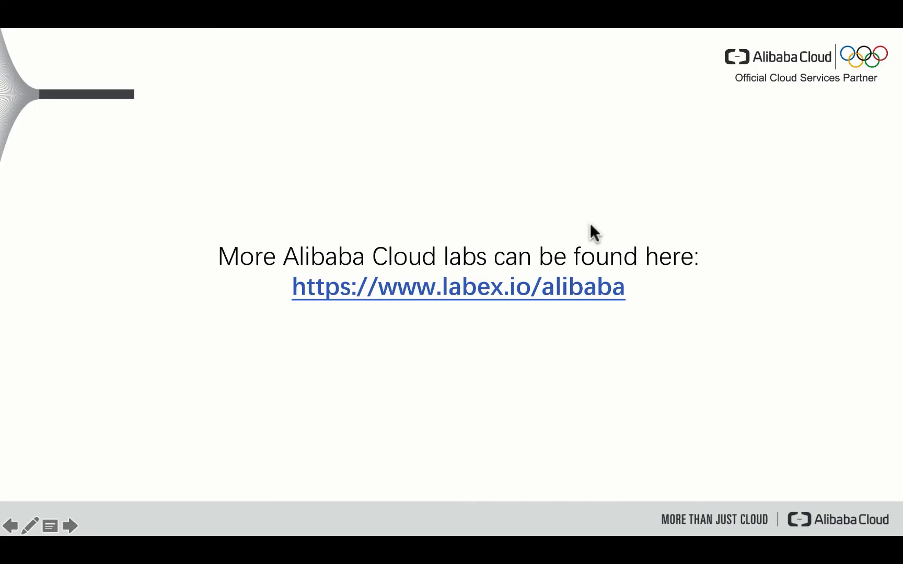